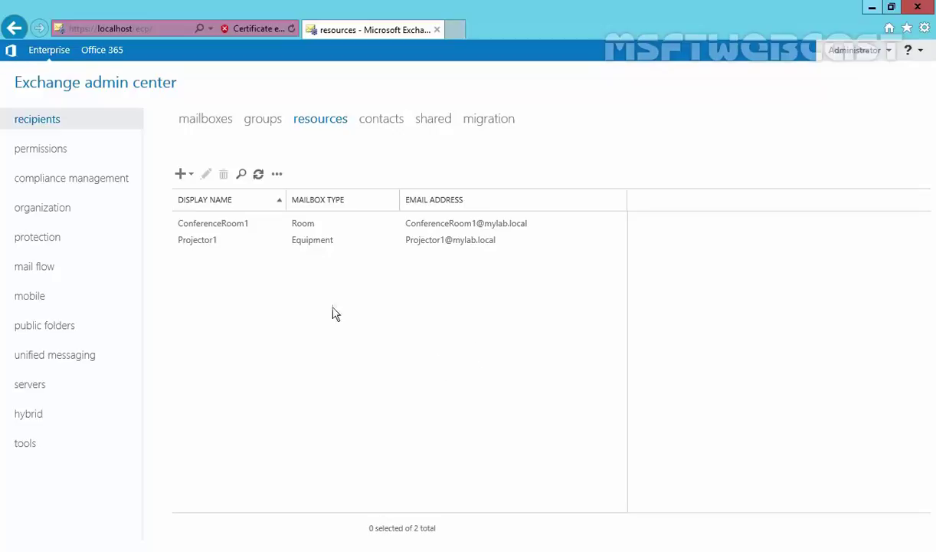
# Select the ConferenceRoom1 room mailbox in the resources list
pyautogui.click(213, 229)
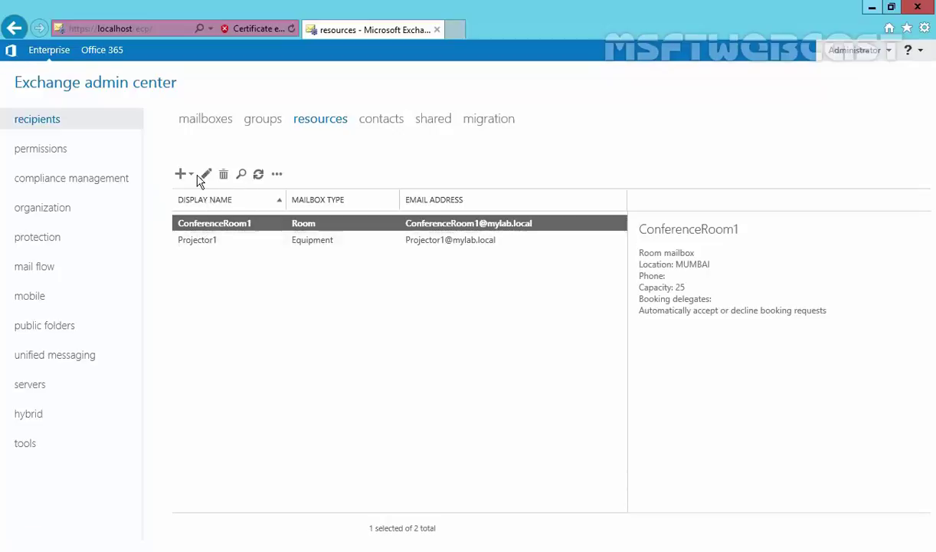
# Open ConferenceRoom1's Room Mailbox window and expand More options to review alias and address book policy
pyautogui.click(206, 176)
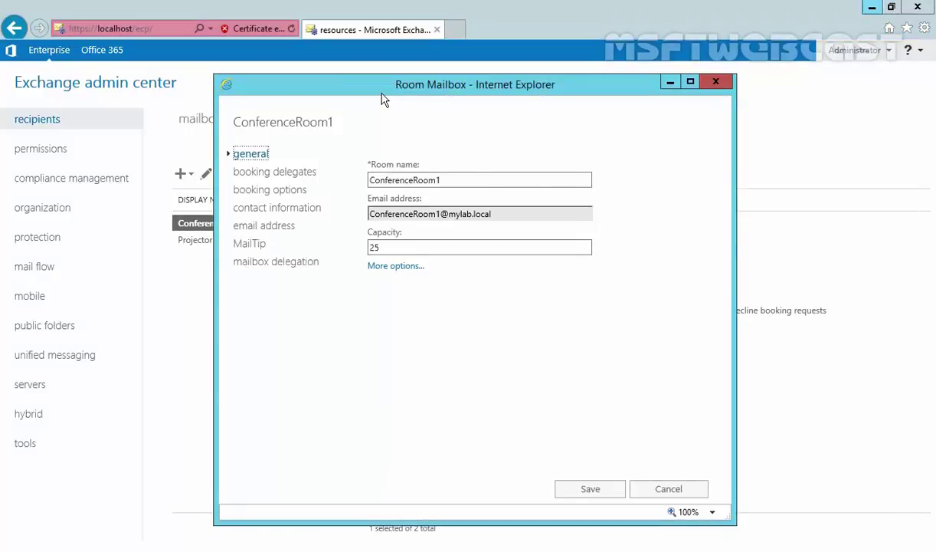
pyautogui.moveTo(366, 90); pyautogui.dragTo(348, 82)
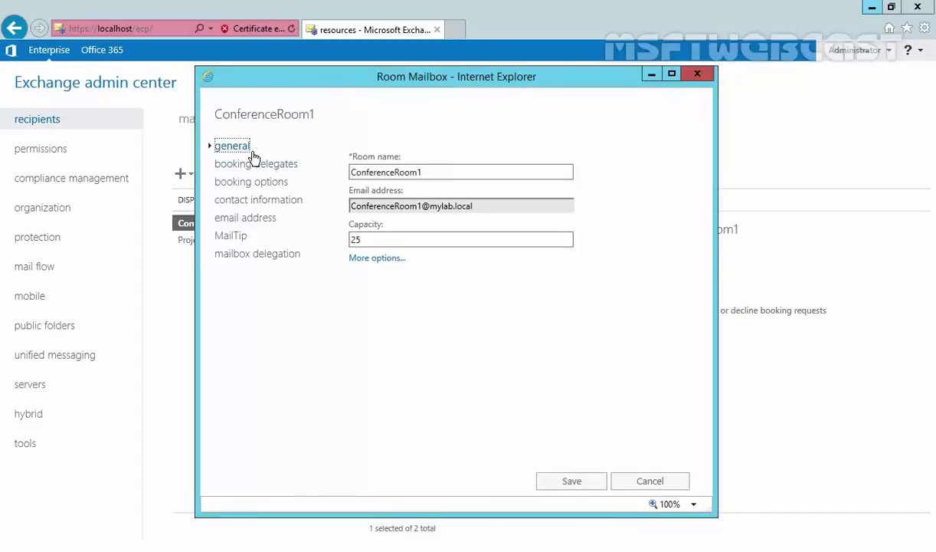
pyautogui.click(376, 259)
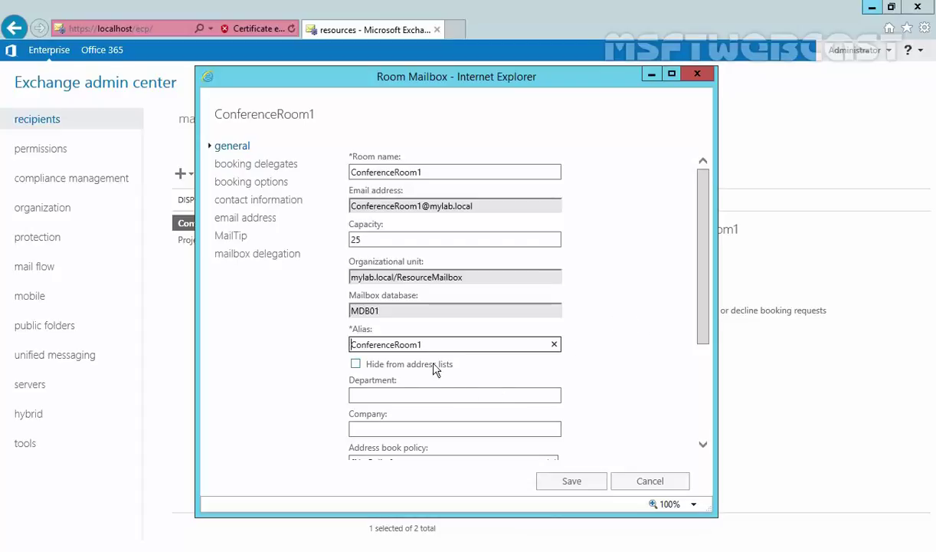
pyautogui.moveTo(414, 368)
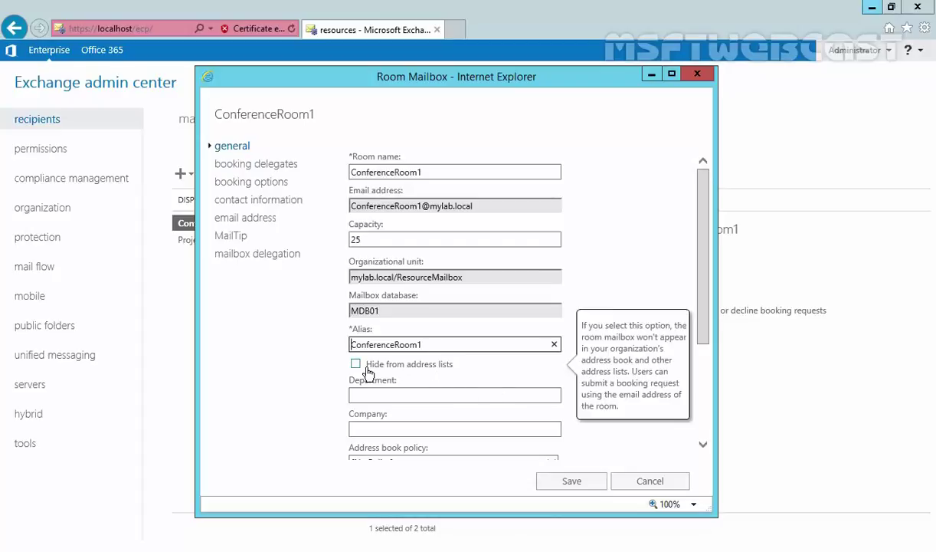
pyautogui.moveTo(434, 348); pyautogui.dragTo(364, 346)
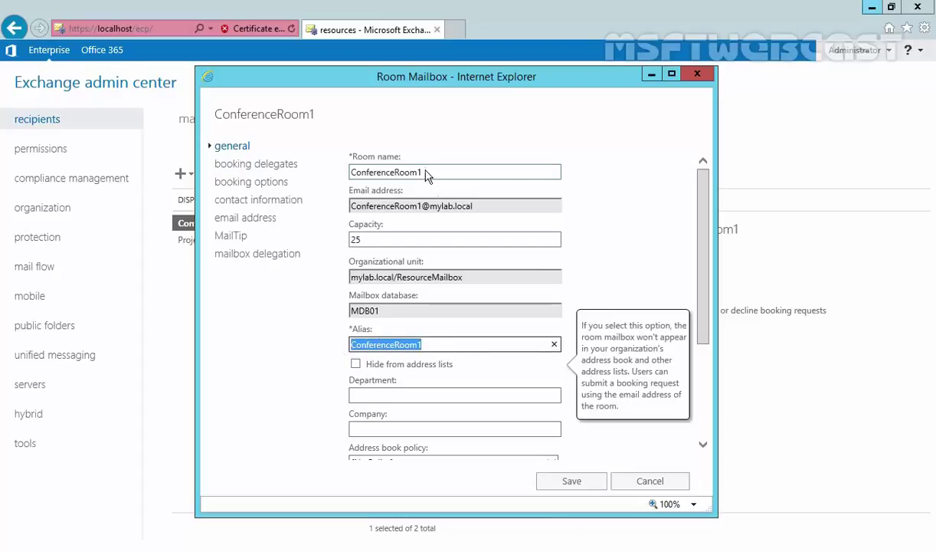
pyautogui.moveTo(418, 171); pyautogui.dragTo(349, 165)
pyautogui.scroll(-3, 388, 257)
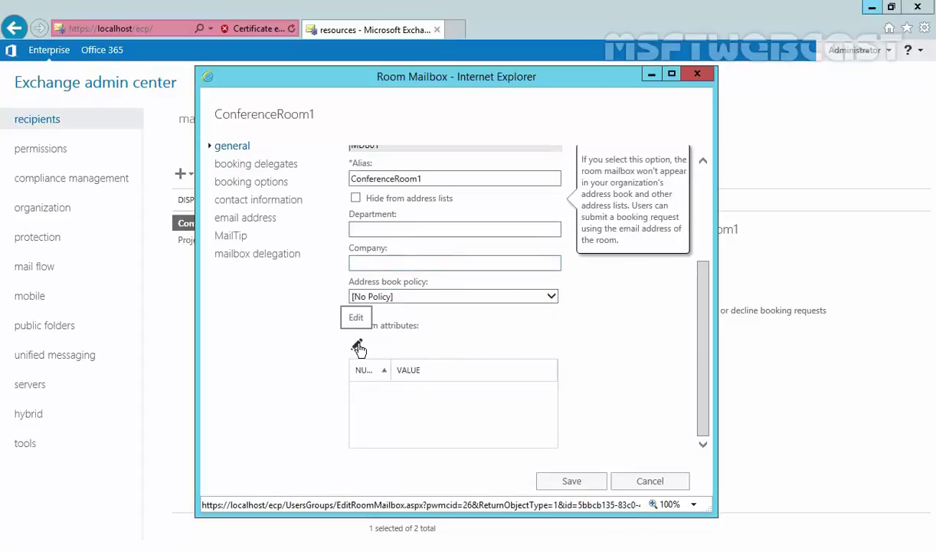
# Review ConferenceRoom1's booking delegates page, set to accept or decline requests automatically with no delegates
pyautogui.click(227, 169)
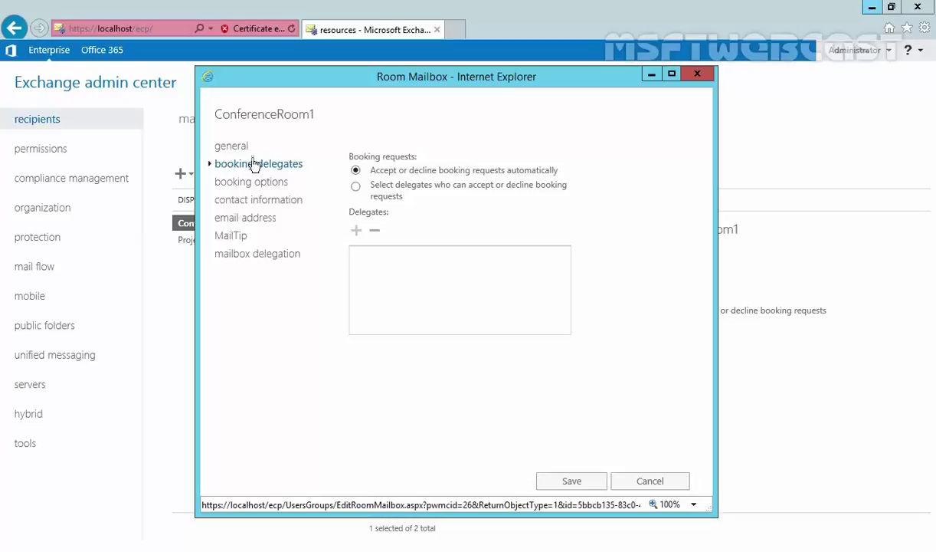
pyautogui.moveTo(386, 175)
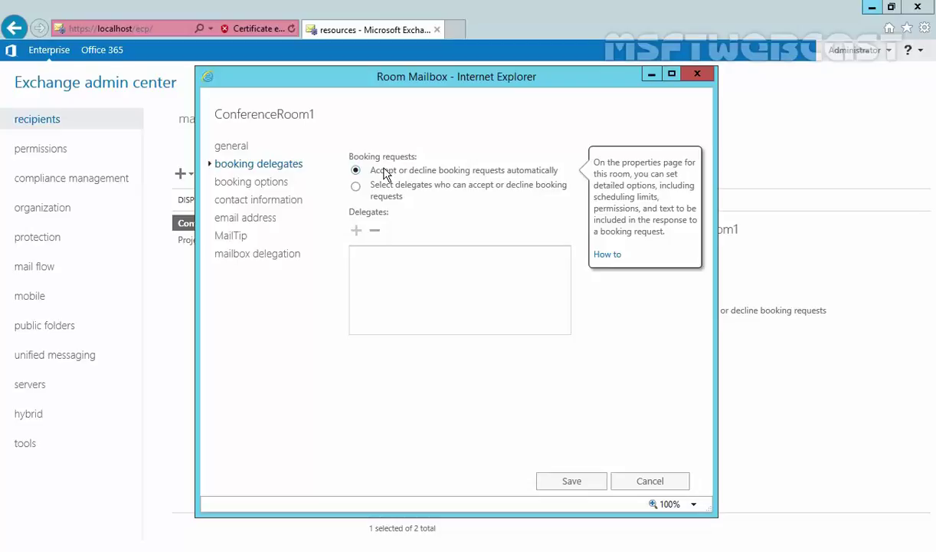
pyautogui.moveTo(398, 198)
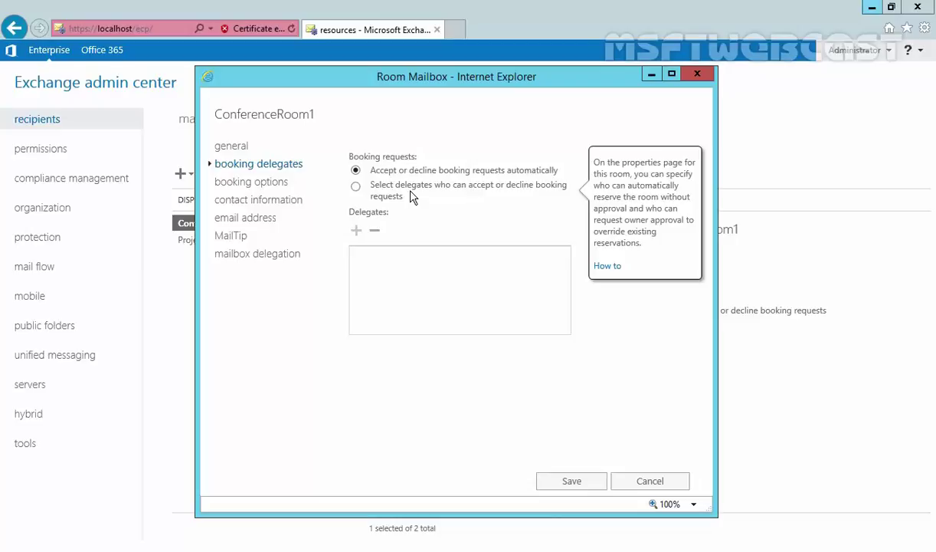
pyautogui.click(356, 189)
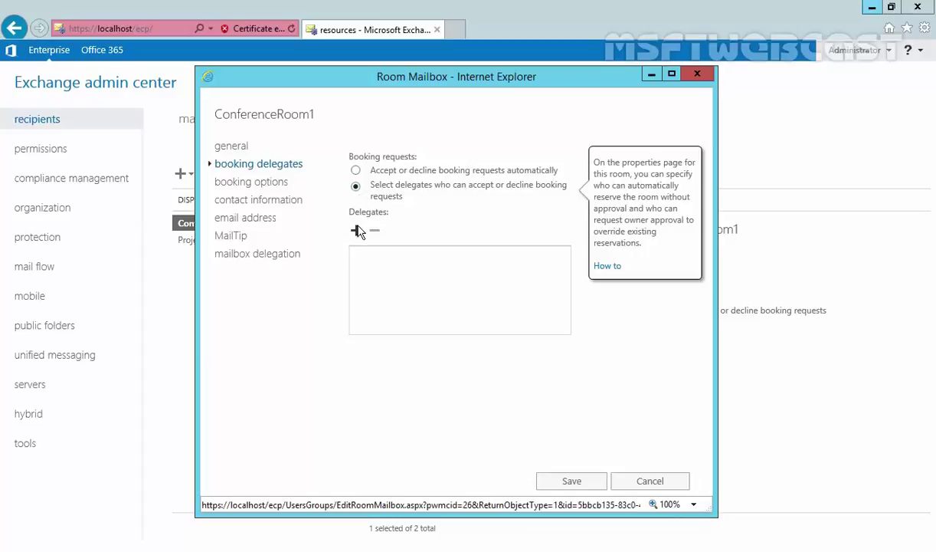
pyautogui.click(356, 232)
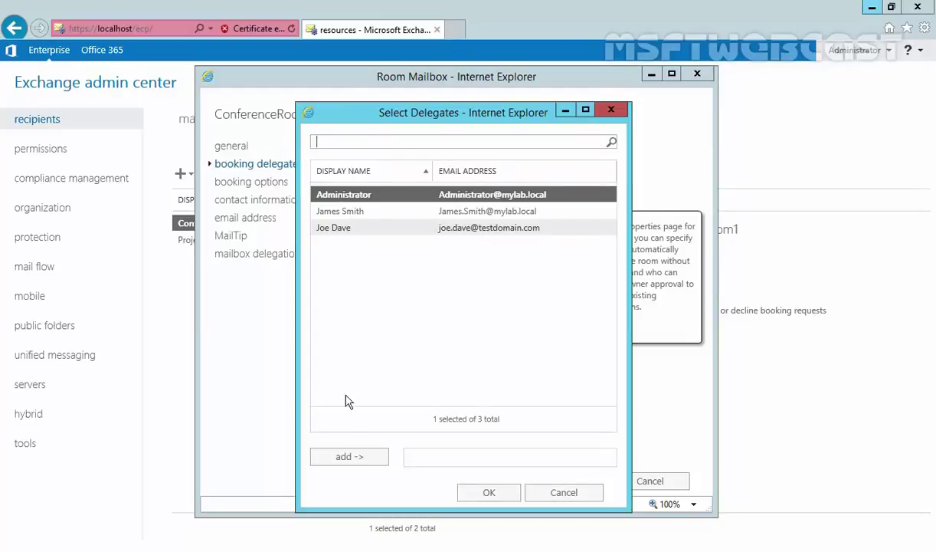
pyautogui.click(340, 458)
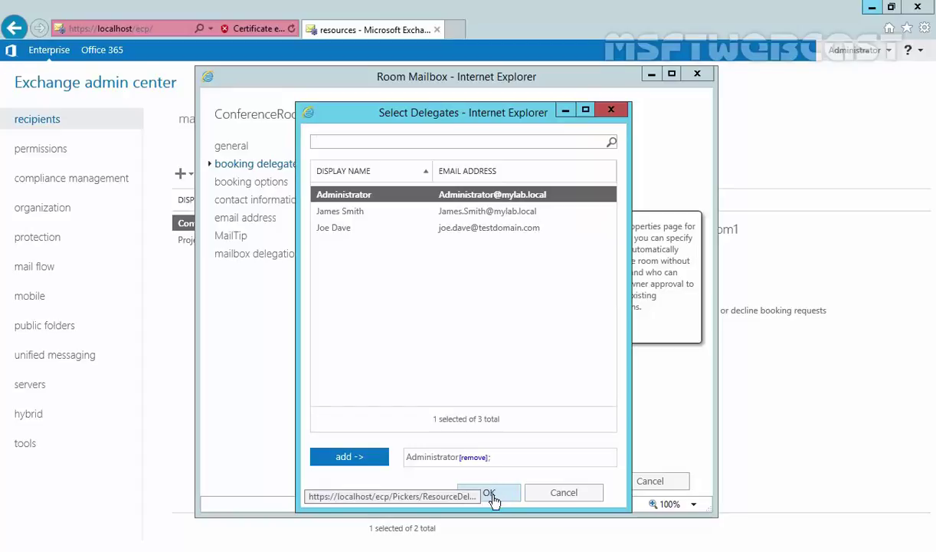
pyautogui.click(569, 494)
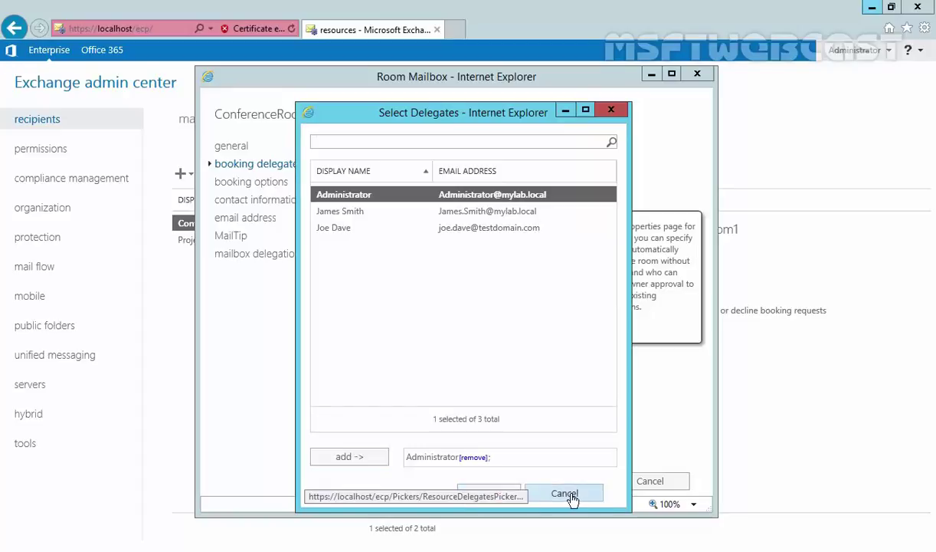
pyautogui.click(356, 170)
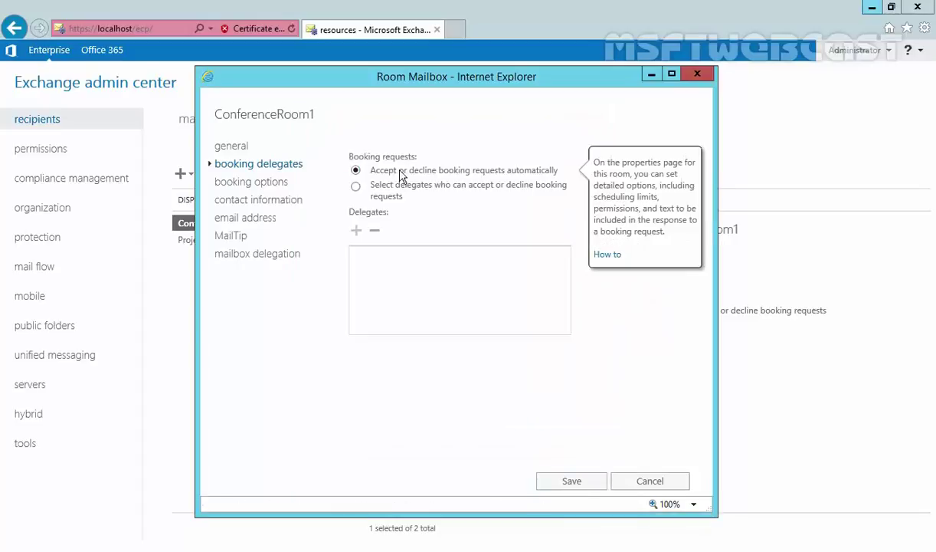
# Review ConferenceRoom1's booking options, including repeating meetings, booking lead time and maximum duration
pyautogui.click(233, 185)
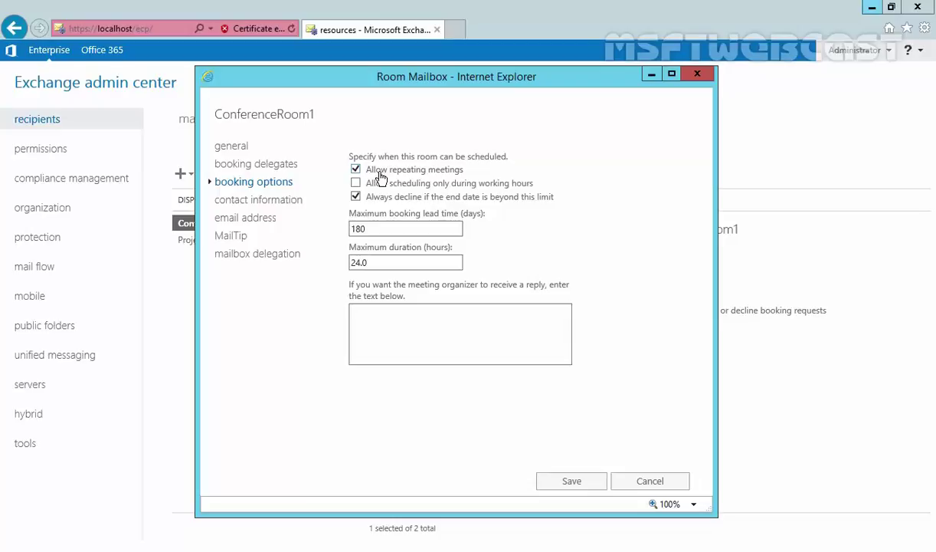
pyautogui.moveTo(508, 187)
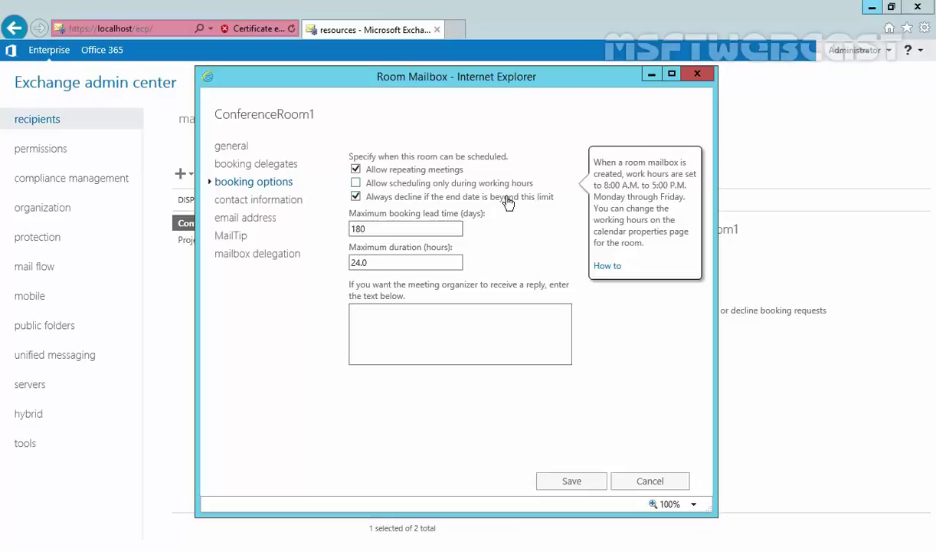
pyautogui.moveTo(506, 204)
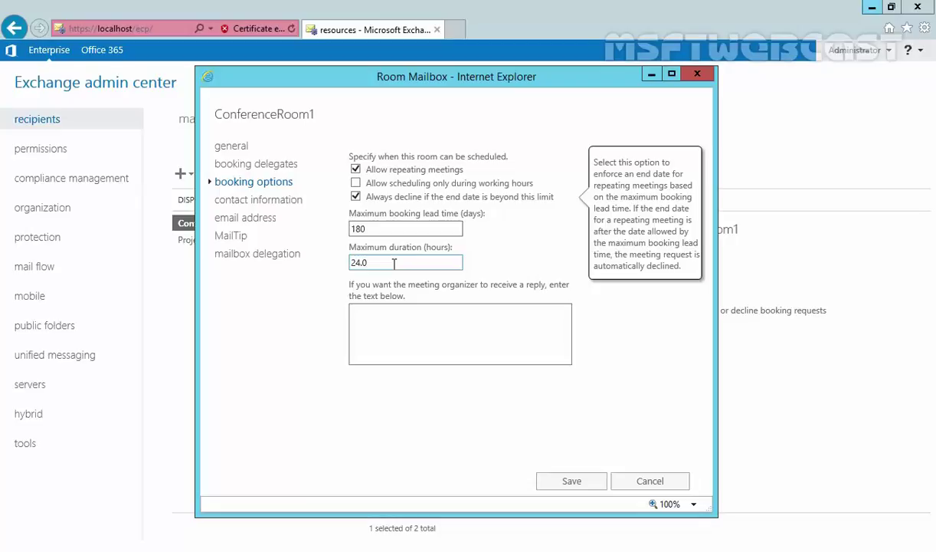
pyautogui.click(410, 315)
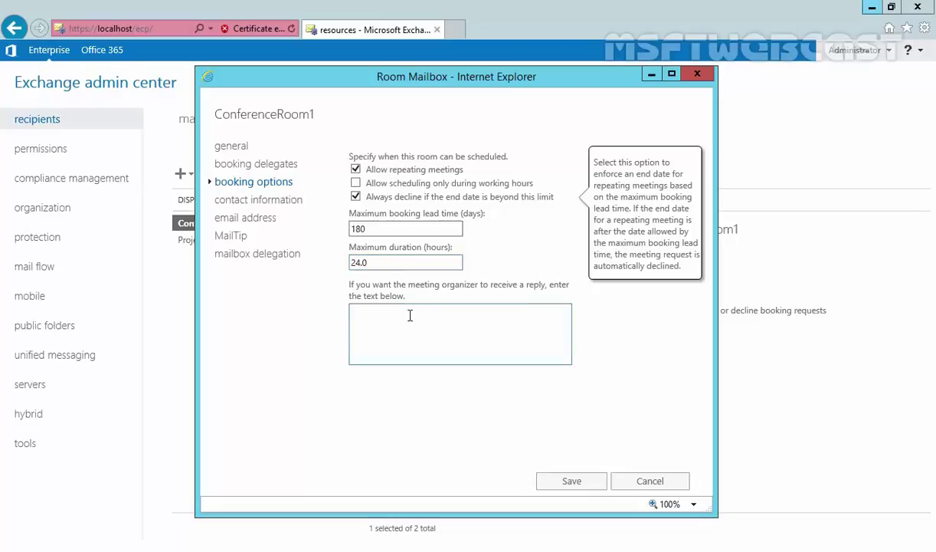
# Check ConferenceRoom1's contact information and email addresses without adding one, then view its empty MailTip page
pyautogui.click(254, 201)
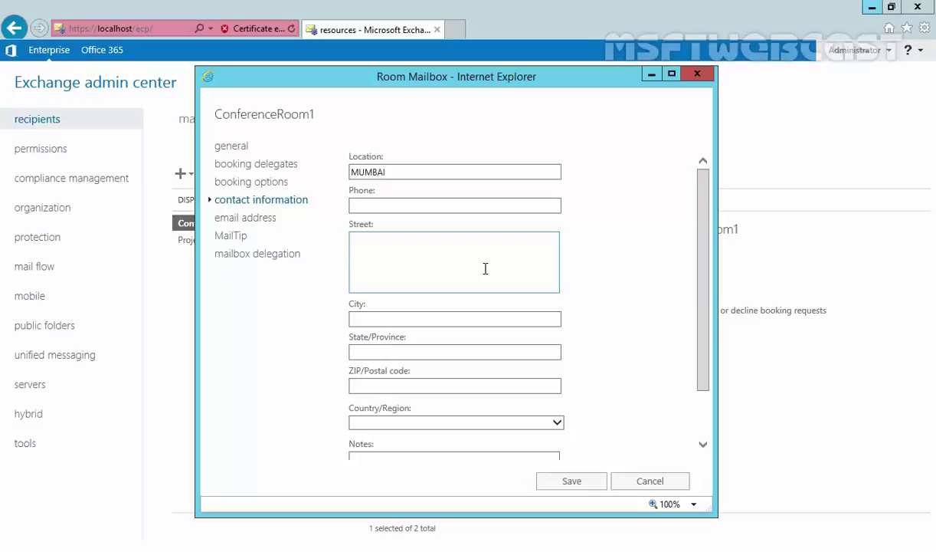
pyautogui.click(250, 218)
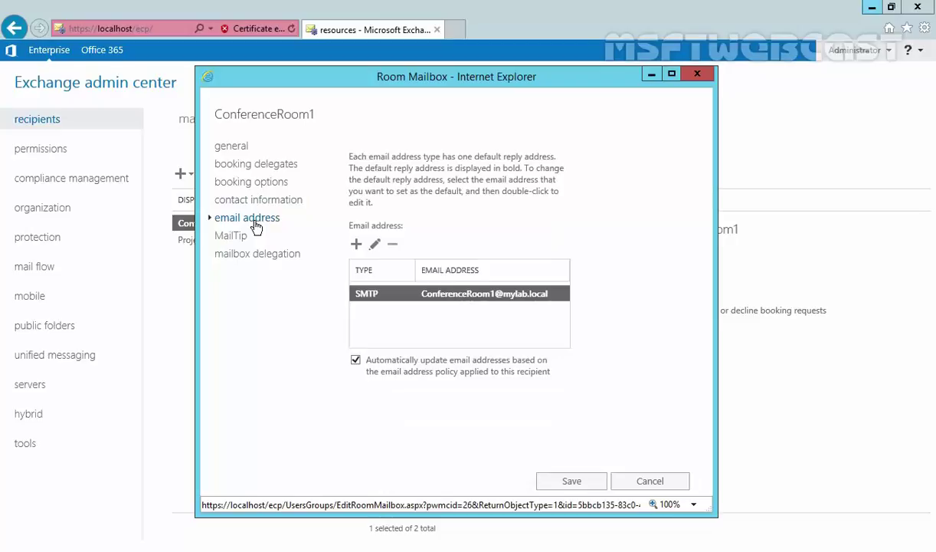
pyautogui.click(357, 245)
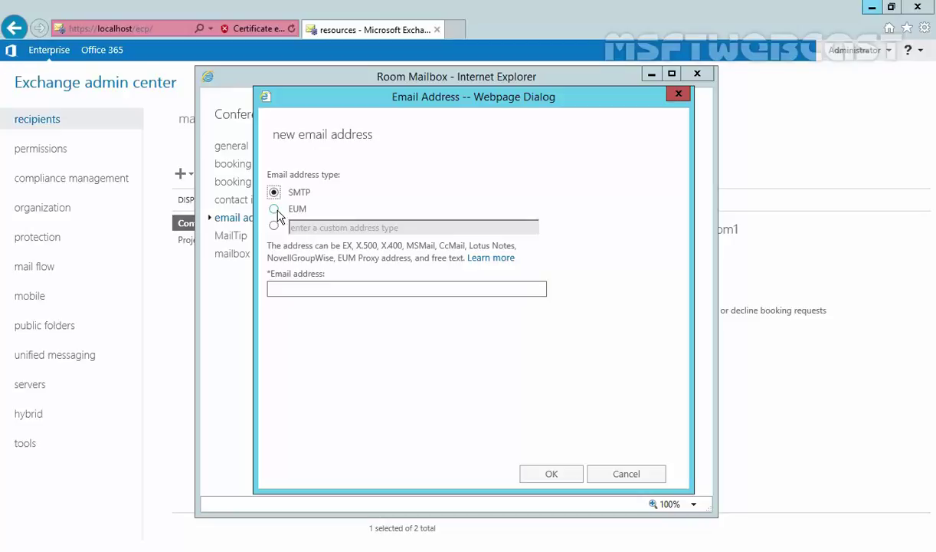
pyautogui.click(634, 479)
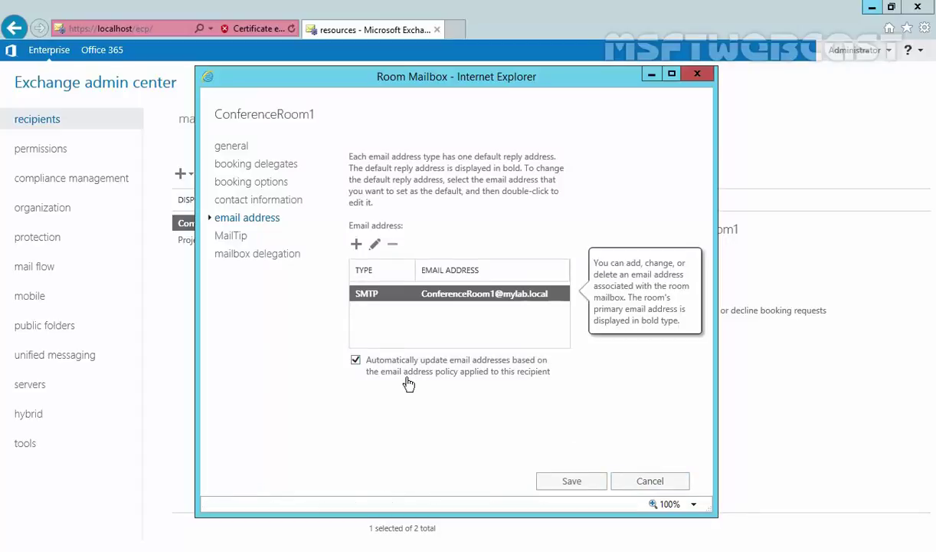
pyautogui.click(232, 239)
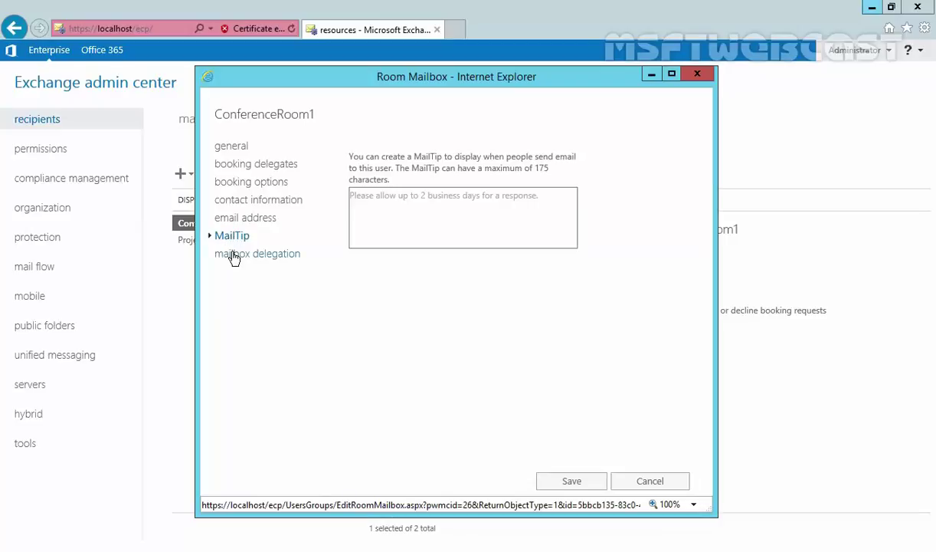
# Review ConferenceRoom1's mailbox delegation permissions and save the room mailbox settings
pyautogui.click(234, 257)
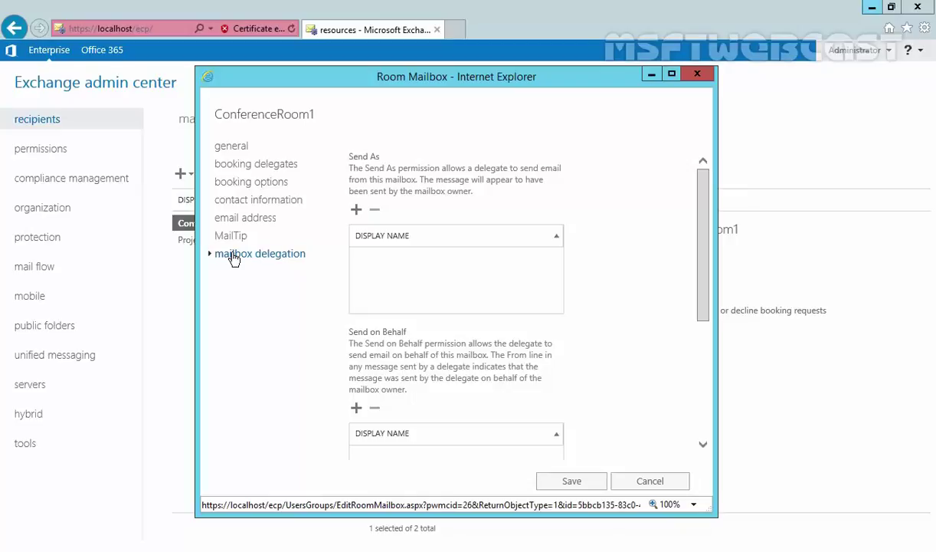
pyautogui.click(573, 483)
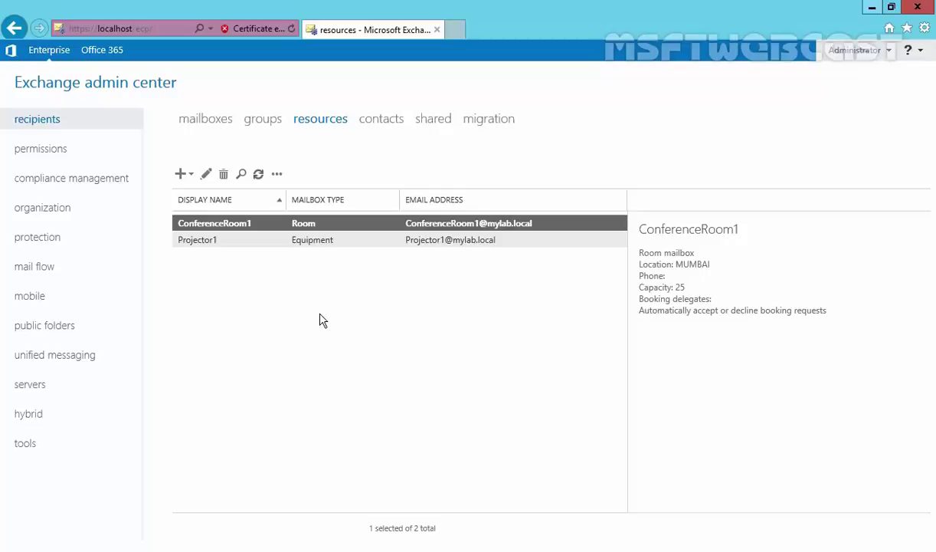
# Switch to the user mailboxes list and select the second user mailbox
pyautogui.click(197, 121)
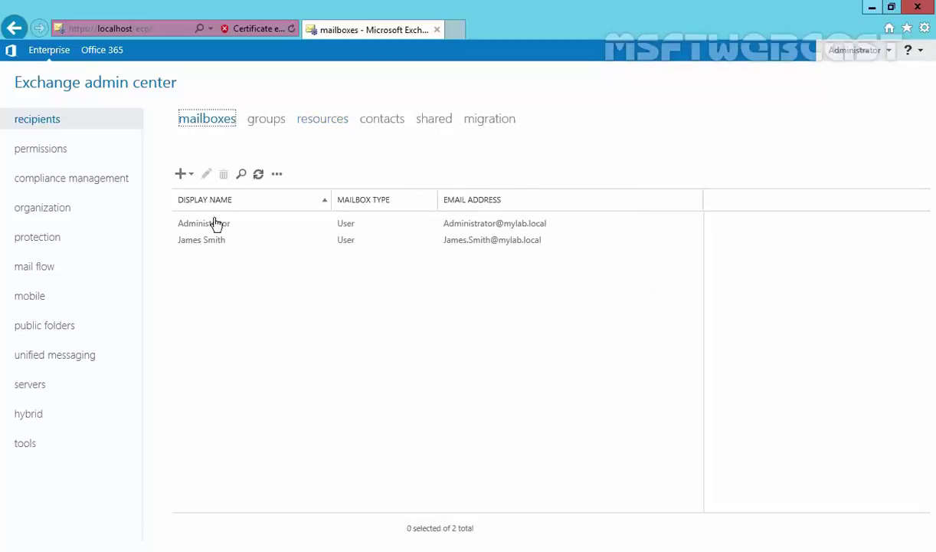
pyautogui.click(192, 241)
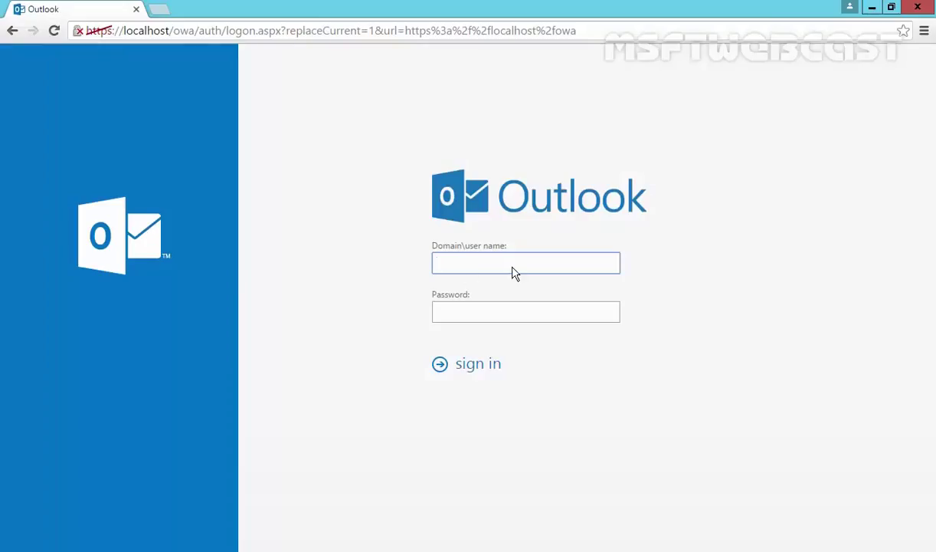
# Sign in to Outlook on the web with the user's domain account name and password
pyautogui.click(513, 266)
pyautogui.press('Tab')
pyautogui.write('P@ssw0rd')
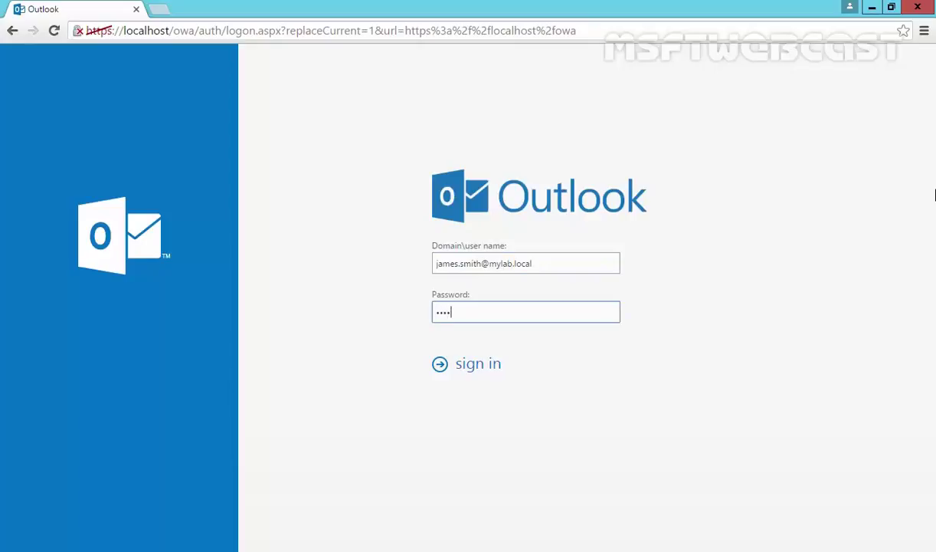
pyautogui.press('Return')
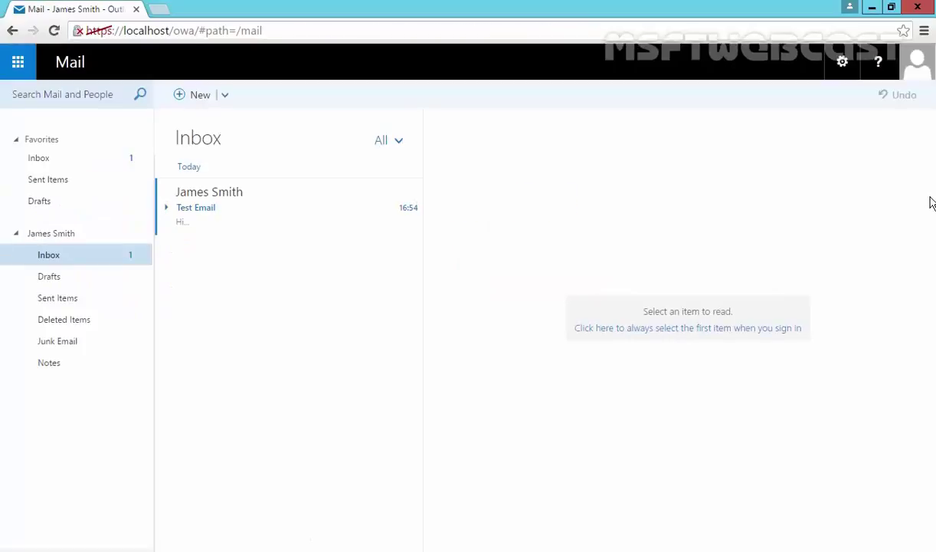
# Create a new calendar event titled 'Sample Request' and book ConferenceRoom1 as its room
pyautogui.click(225, 97)
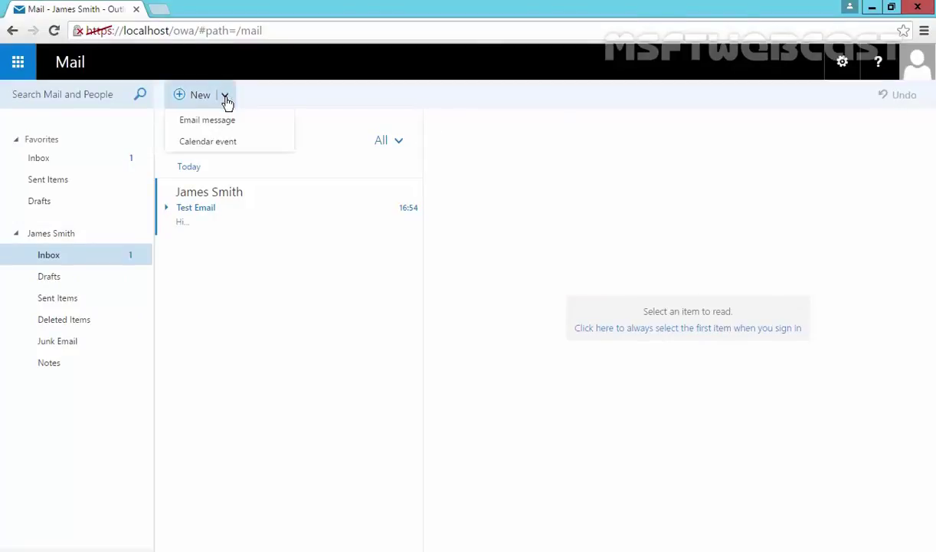
pyautogui.click(204, 145)
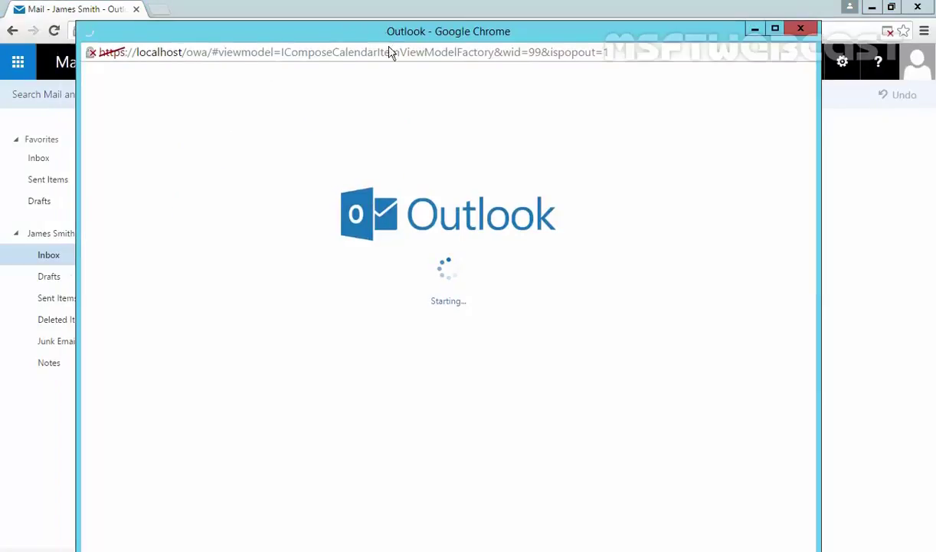
pyautogui.moveTo(356, 28); pyautogui.dragTo(362, 12)
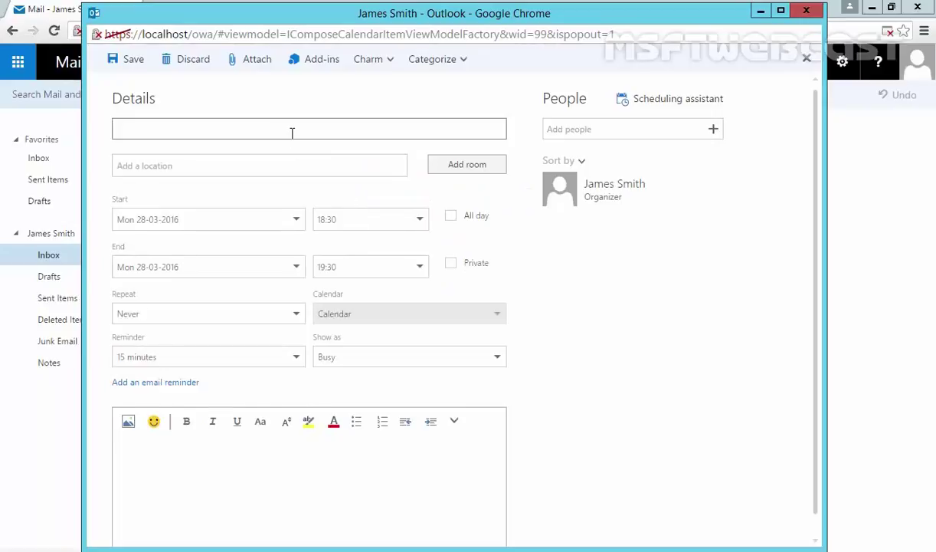
pyautogui.write('Sample Request')
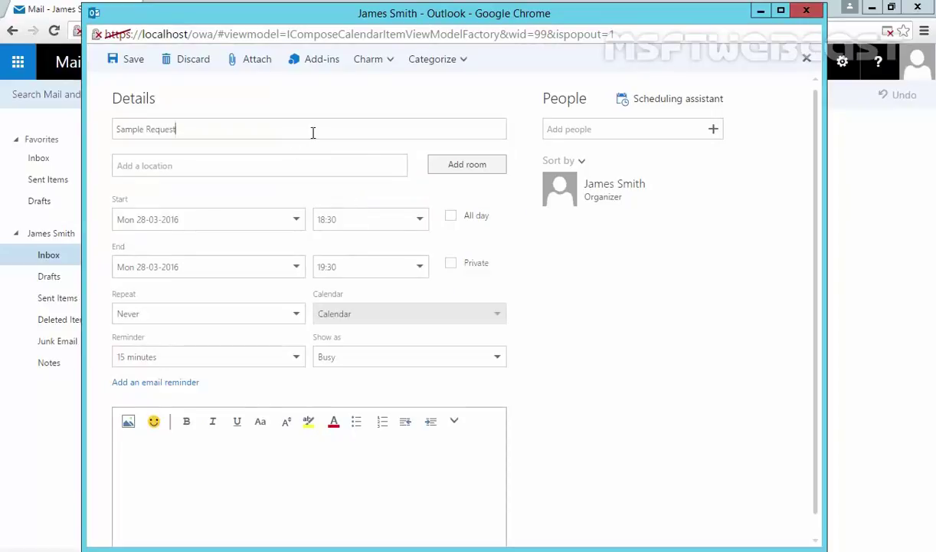
pyautogui.click(448, 168)
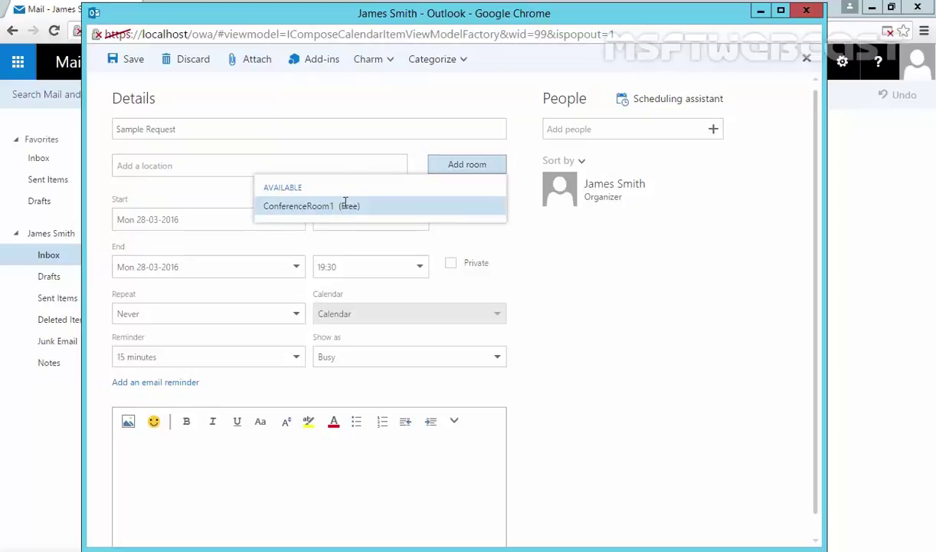
pyautogui.click(292, 206)
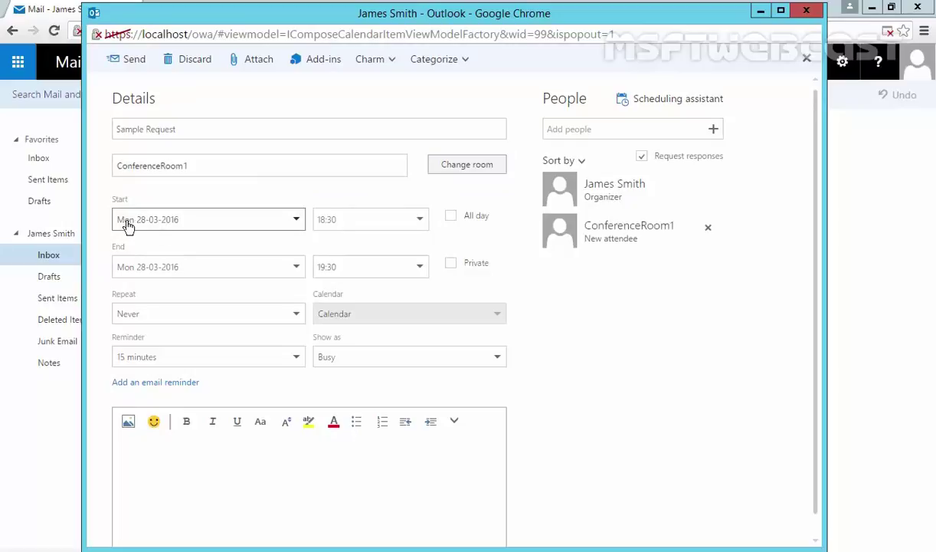
# Schedule the meeting for 29 March 2016 from 10:00 to 14:00
pyautogui.click(297, 221)
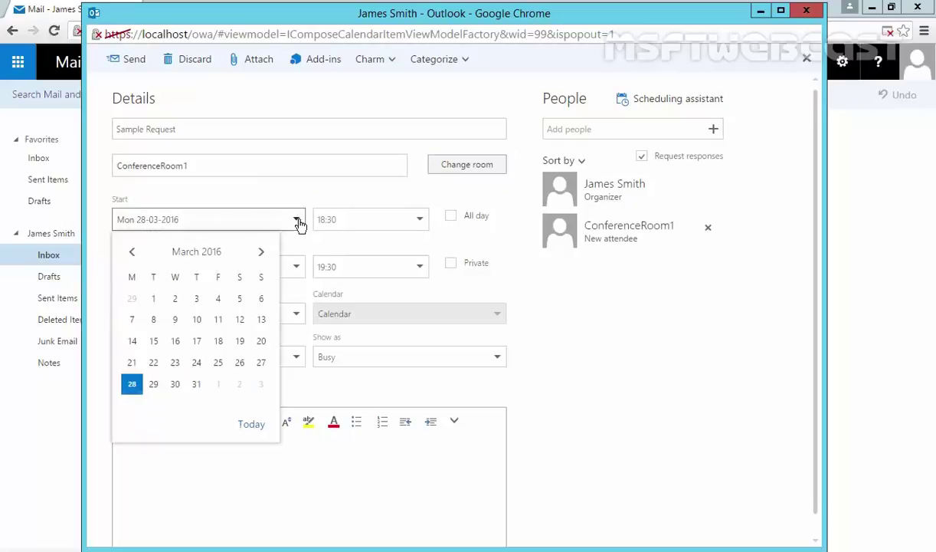
pyautogui.click(154, 383)
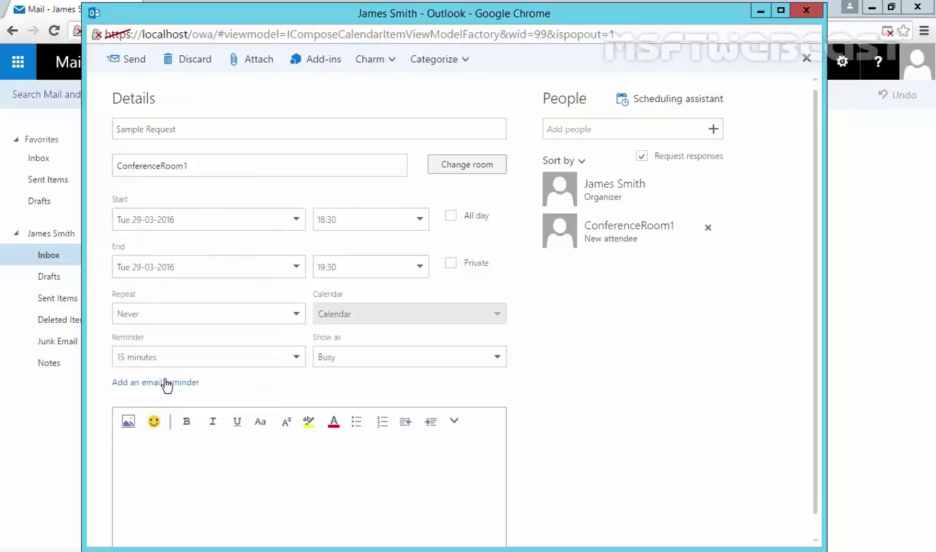
pyautogui.click(420, 221)
pyautogui.scroll(9, 387, 291)
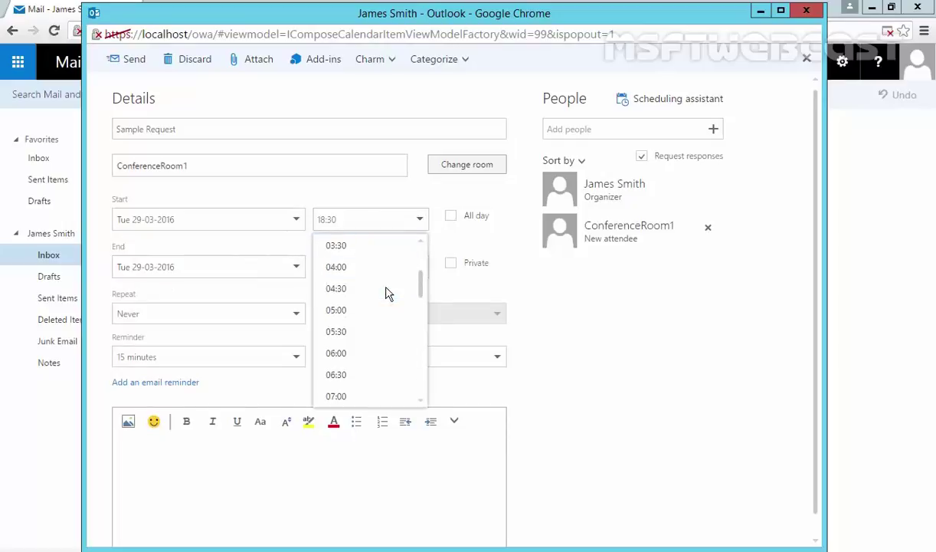
pyautogui.scroll(2, 387, 294)
pyautogui.scroll(-2, 387, 294)
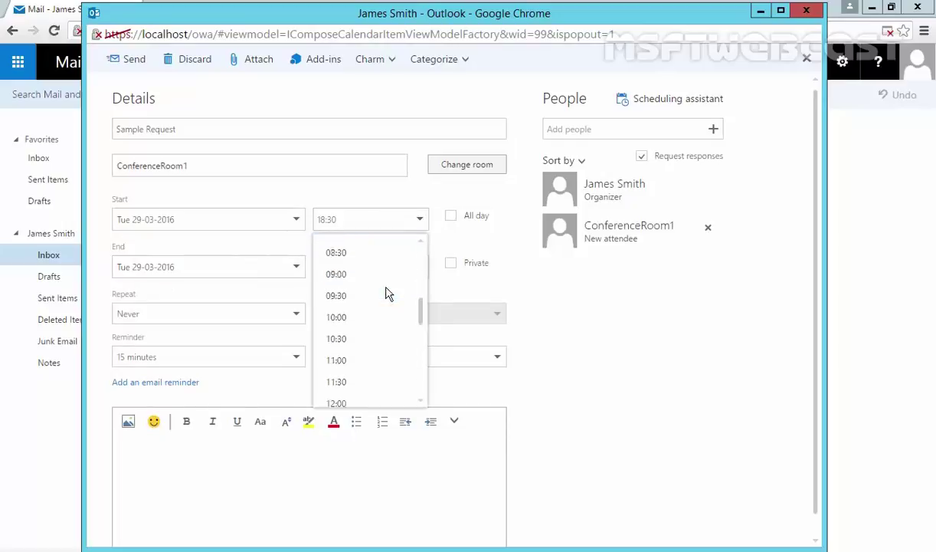
pyautogui.click(340, 317)
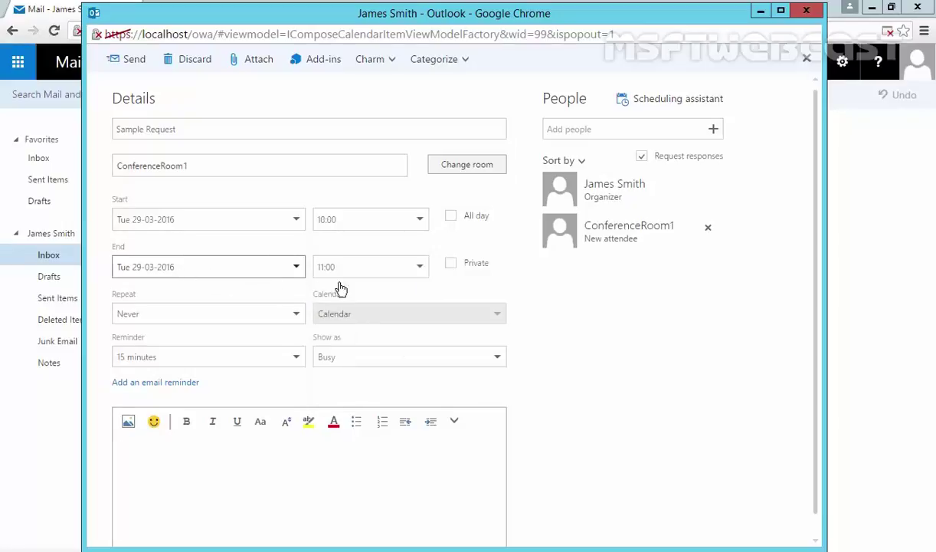
pyautogui.click(420, 268)
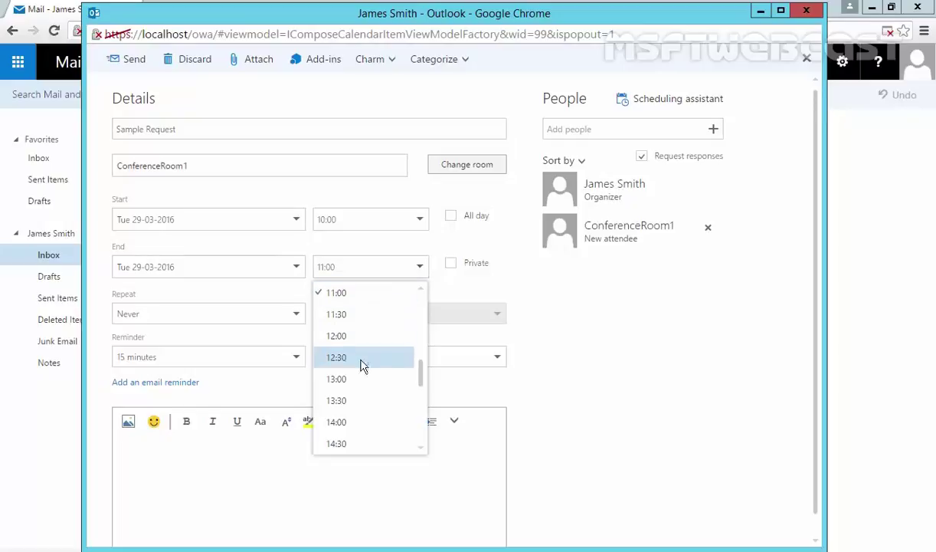
pyautogui.click(340, 422)
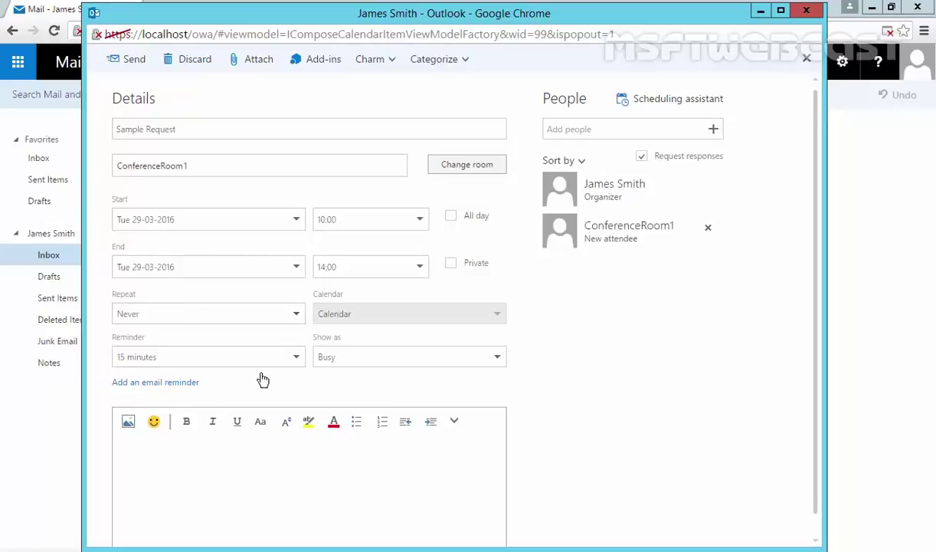
# Add Administrator as an attendee of the Sample Request meeting
pyautogui.click(606, 134)
pyautogui.write('a')
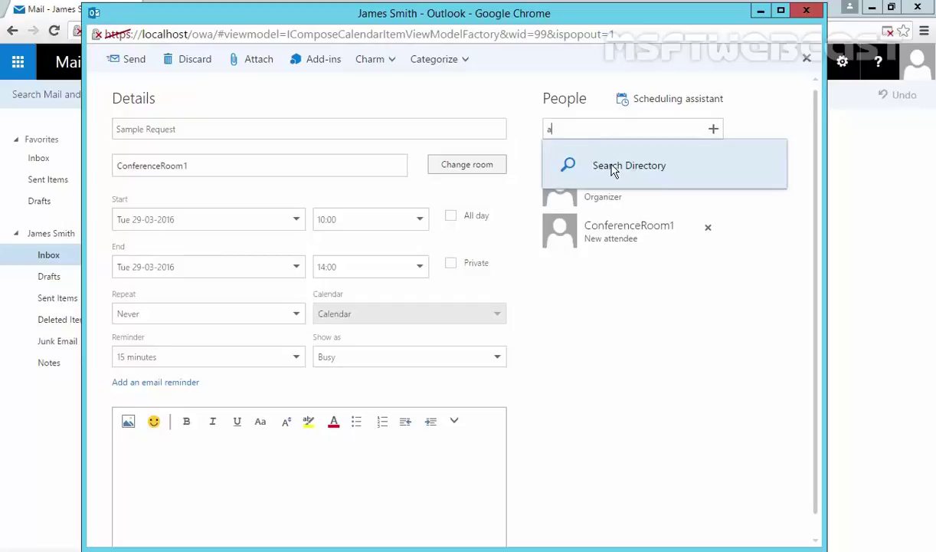
pyautogui.click(608, 166)
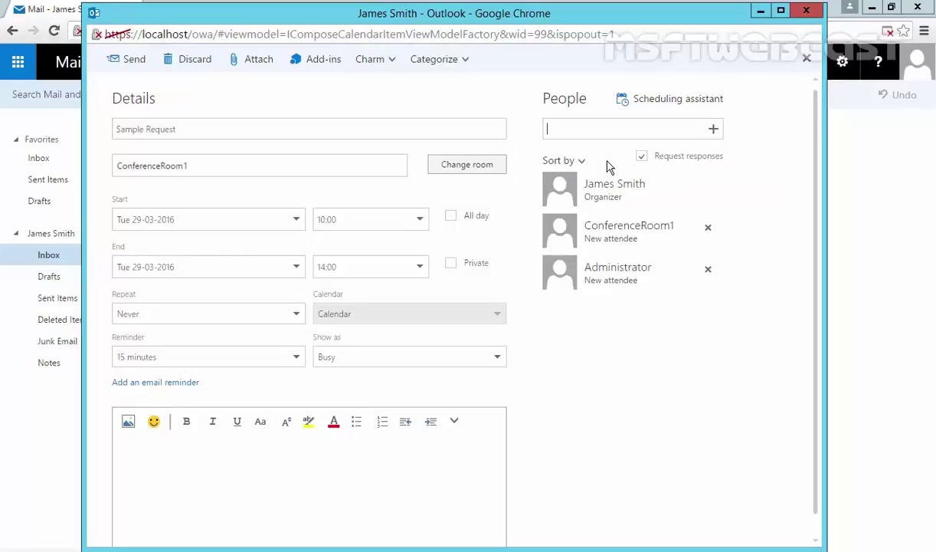
pyautogui.click(620, 277)
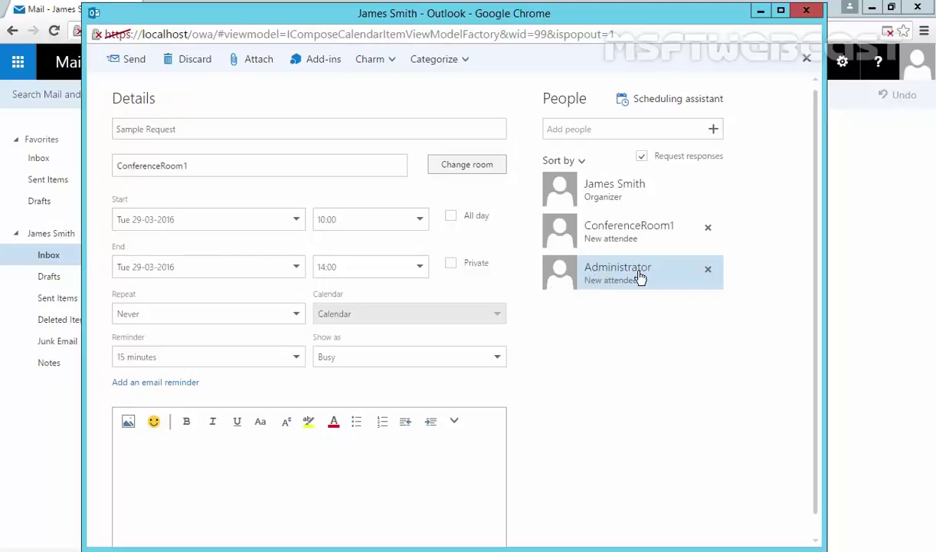
# Write 'This is a sample booking request....' in the meeting body and send the invitation
pyautogui.click(287, 467)
pyautogui.write('This is a sample ')
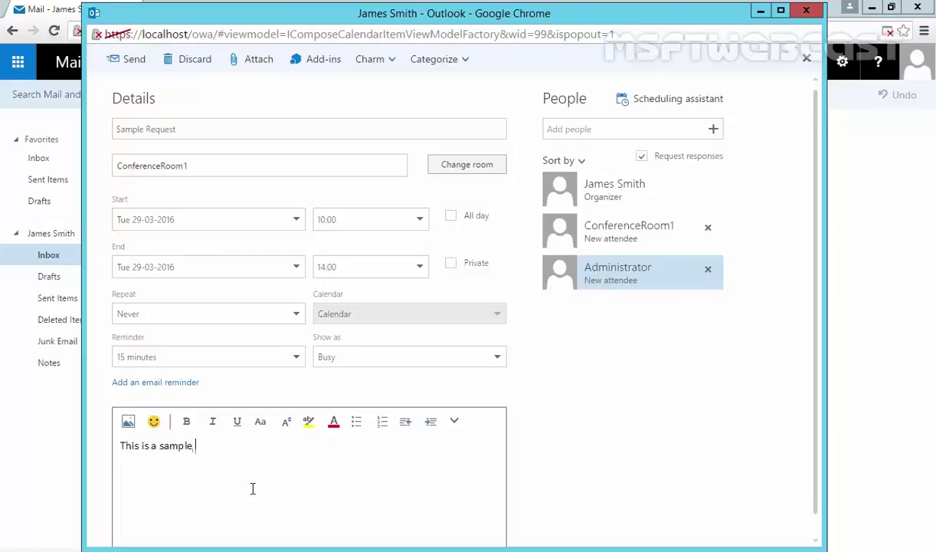
pyautogui.write('booking re')
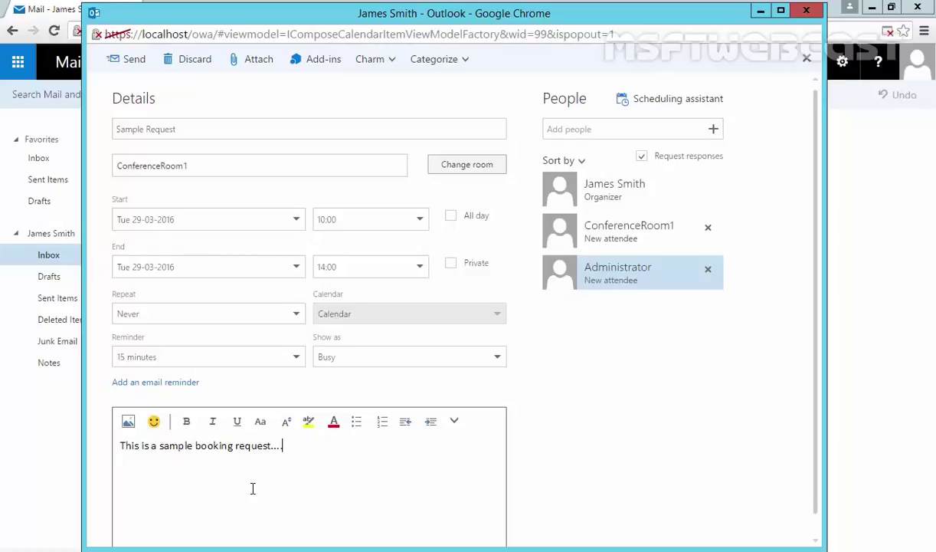
pyautogui.write('quest....')
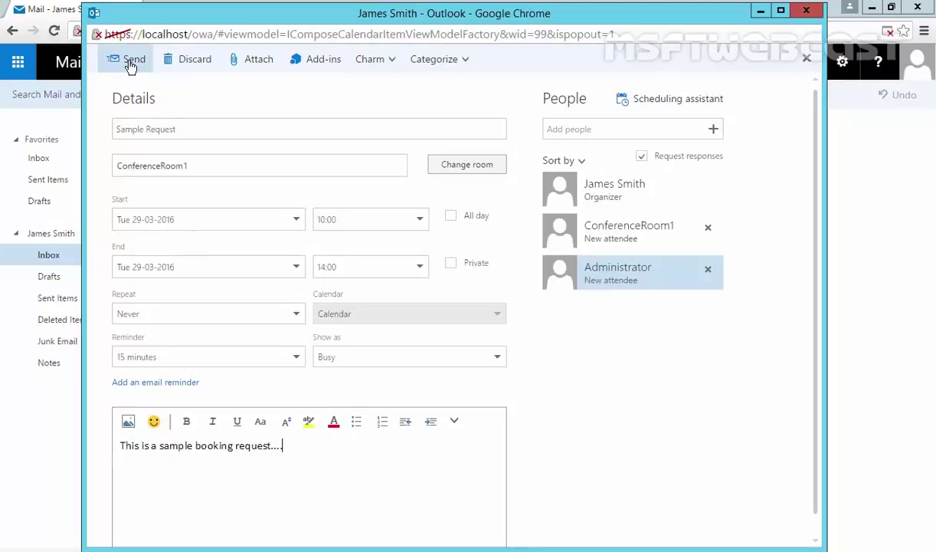
pyautogui.click(129, 62)
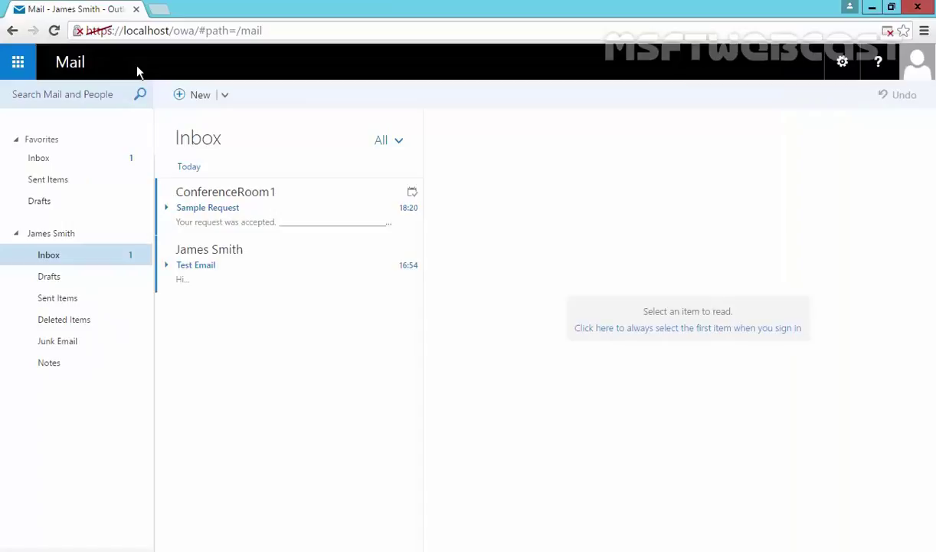
# Open ConferenceRoom1's acceptance reply for Sample Request in the Inbox
pyautogui.click(209, 225)
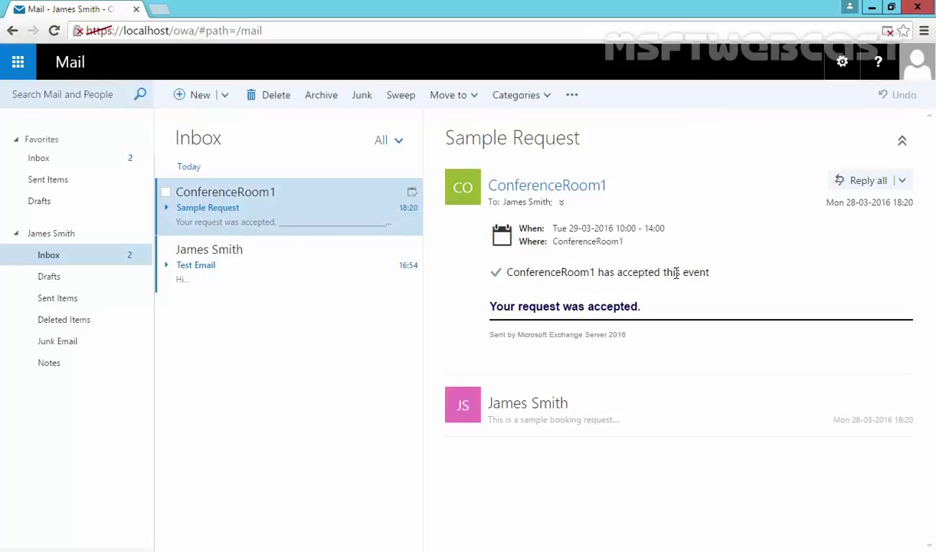
# Open the Calendar and show 29 March in Day view to check the ConferenceRoom1 booking
pyautogui.click(18, 61)
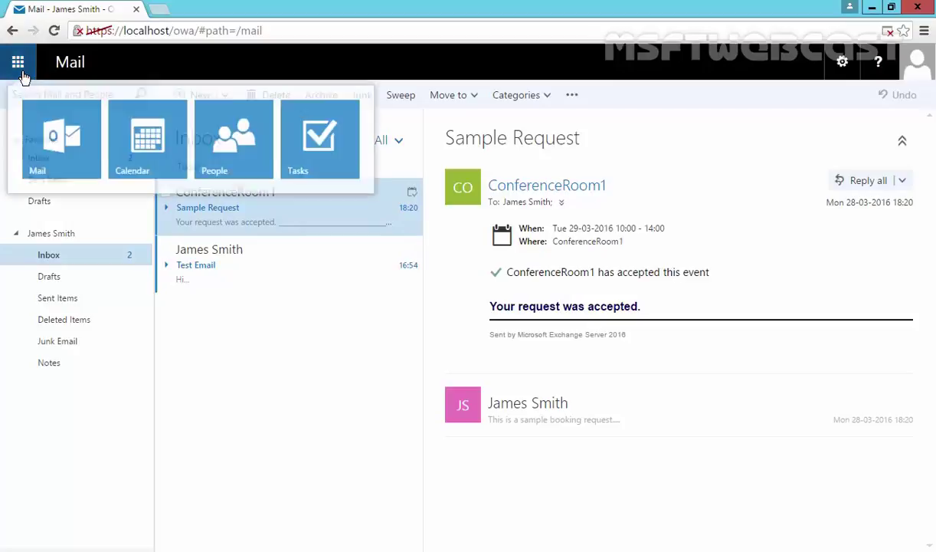
pyautogui.click(134, 169)
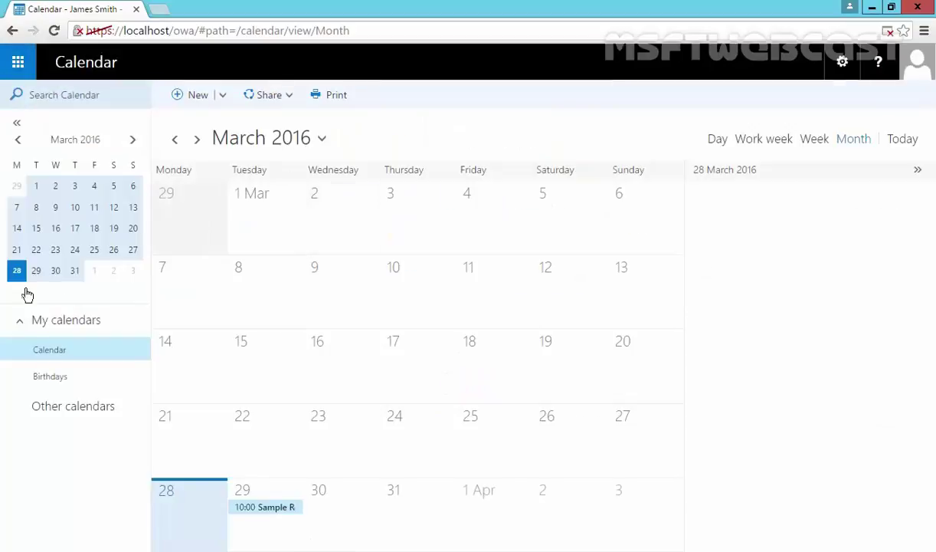
pyautogui.click(36, 271)
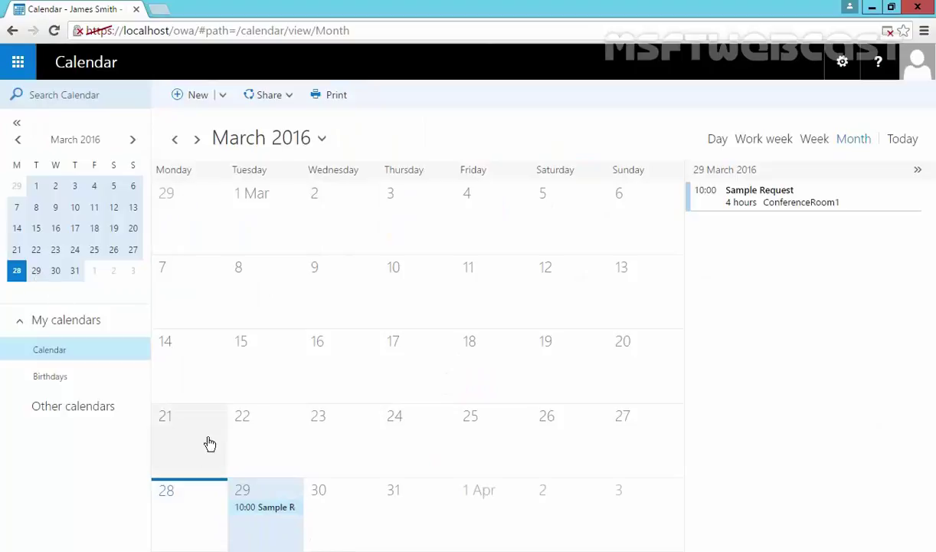
pyautogui.click(269, 532)
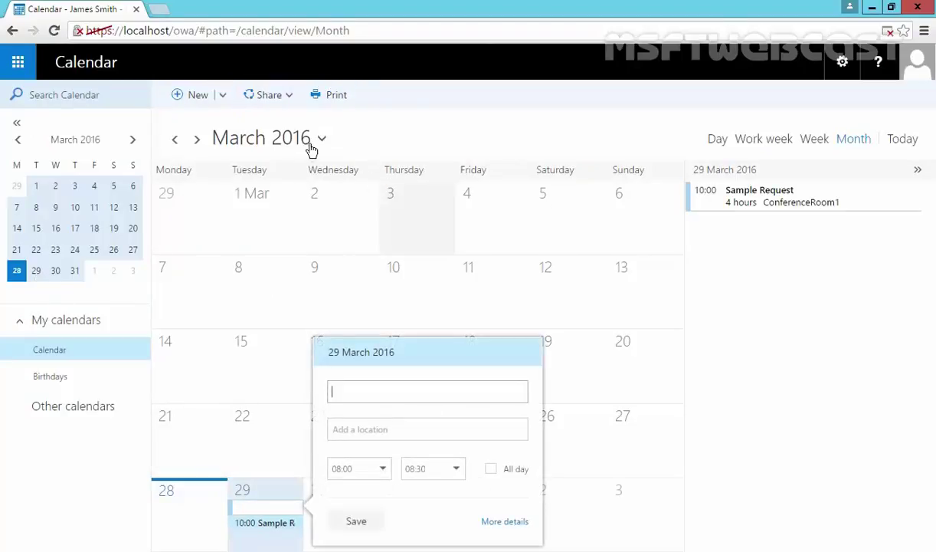
pyautogui.click(719, 141)
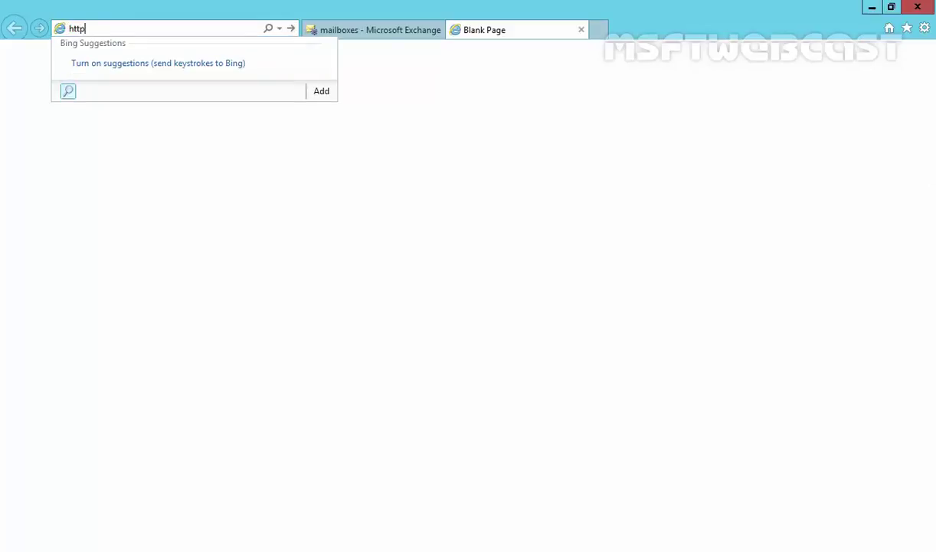
pyautogui.write('s://loal')
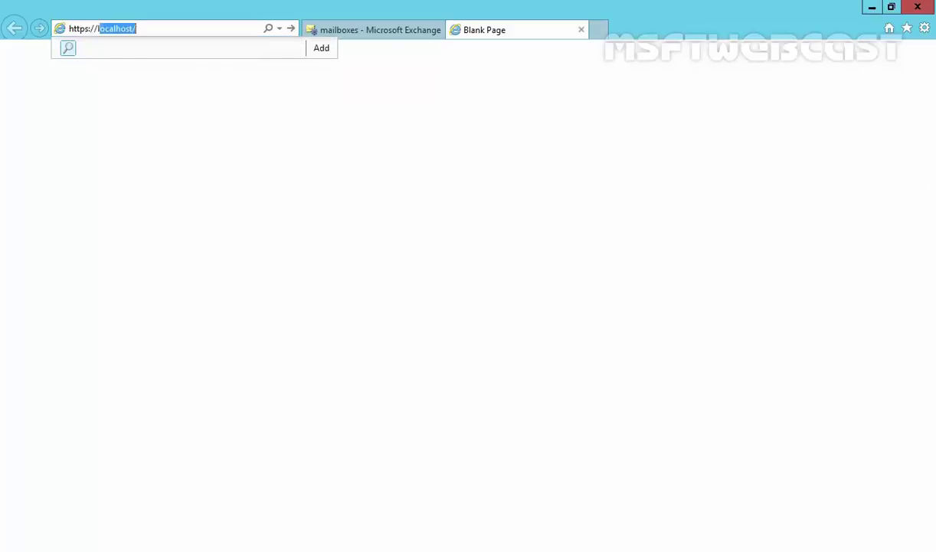
pyautogui.press('BackSpace')
pyautogui.press('BackSpace')
pyautogui.write('calhost/eow')
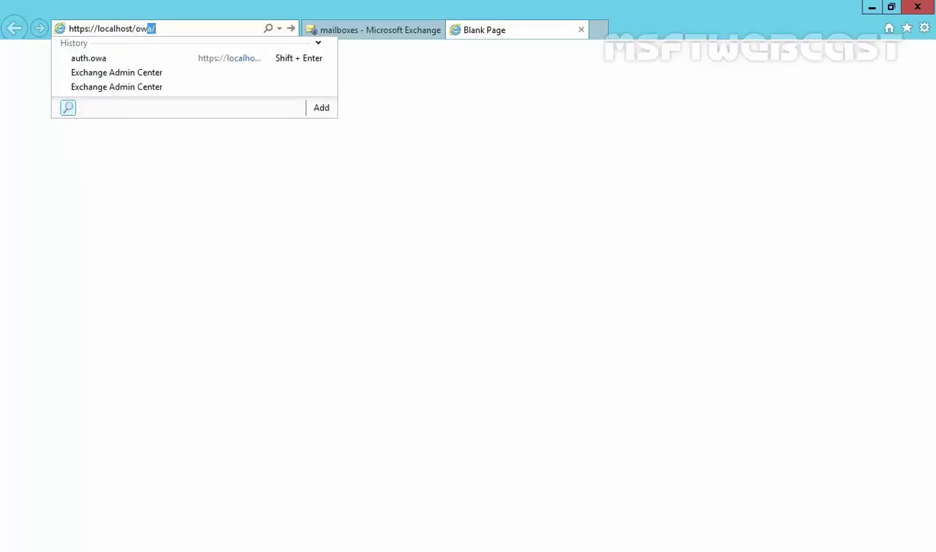
pyautogui.write('a')
pyautogui.press('Return')
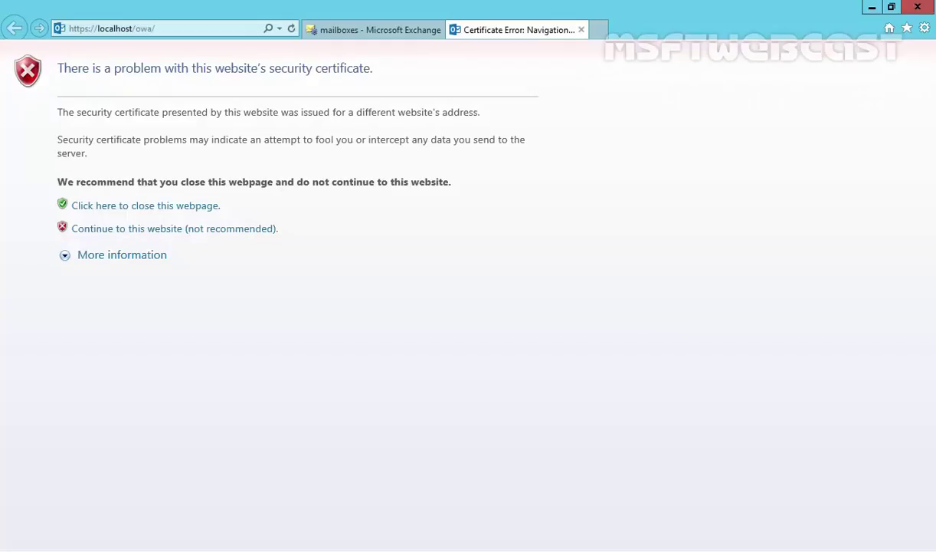
pyautogui.click(167, 229)
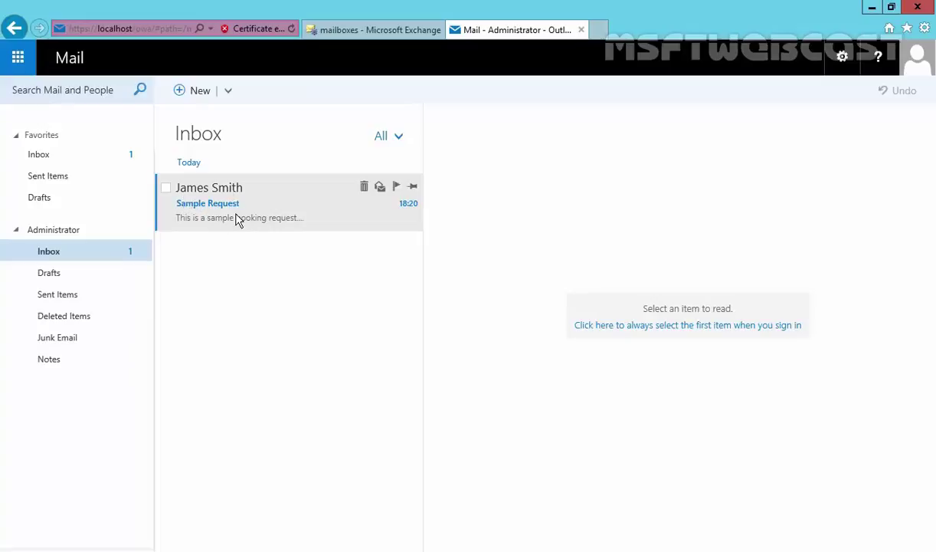
# Accept the Sample Request invitation and send the response now
pyautogui.click(236, 219)
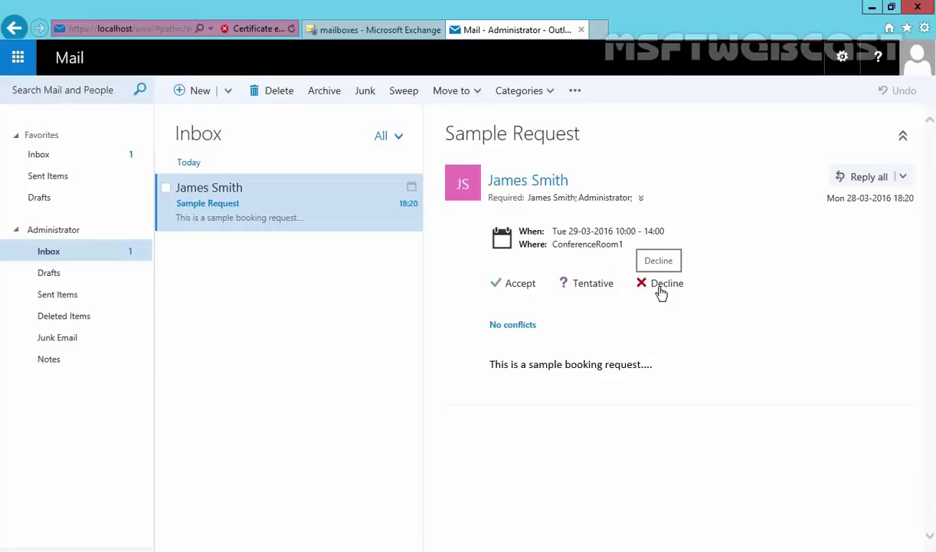
pyautogui.click(516, 290)
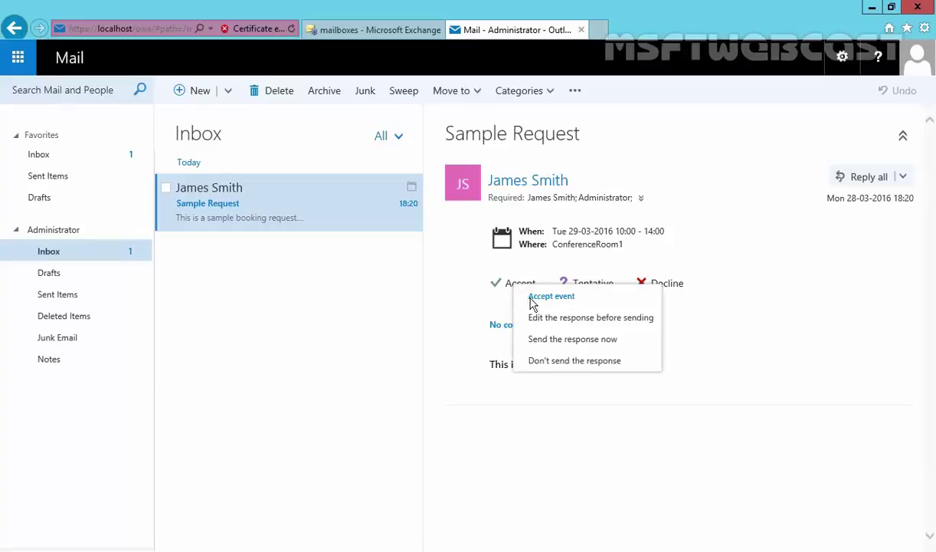
pyautogui.click(549, 341)
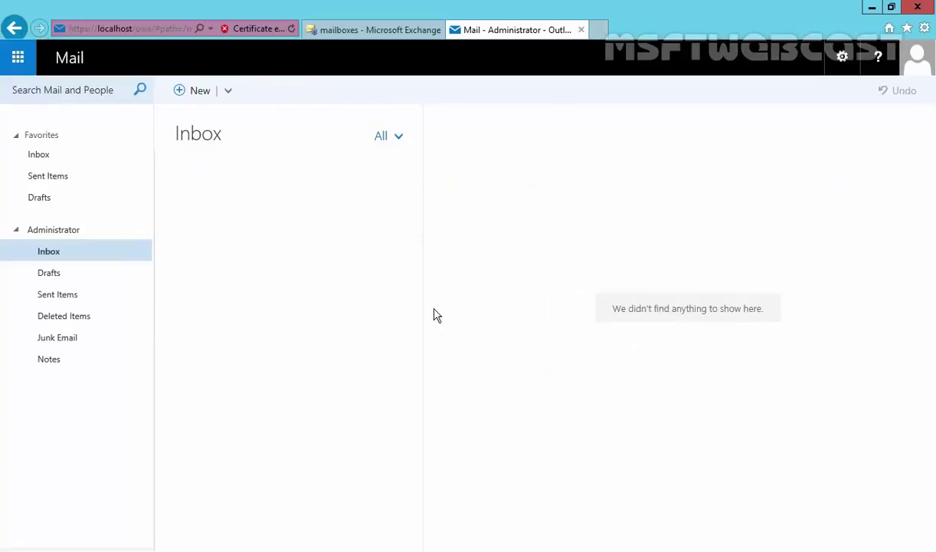
# Return to the organizer's browser window and switch Outlook on the web from Calendar to Mail
pyautogui.hotkey('alt', 'Tab')
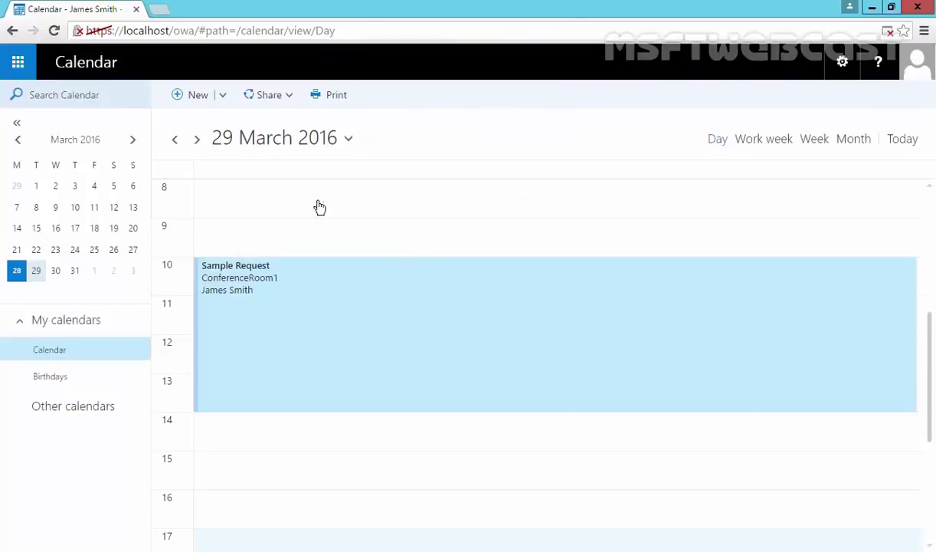
pyautogui.click(35, 66)
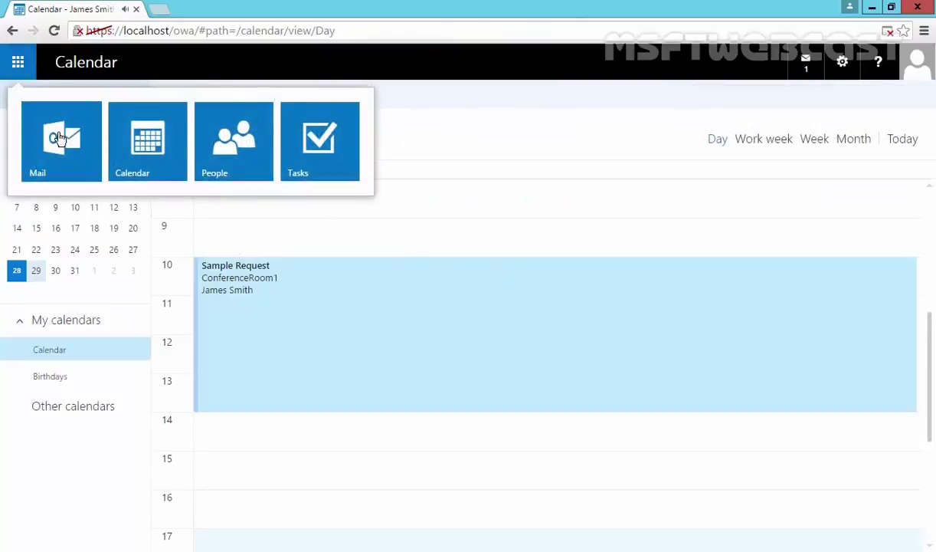
pyautogui.click(88, 162)
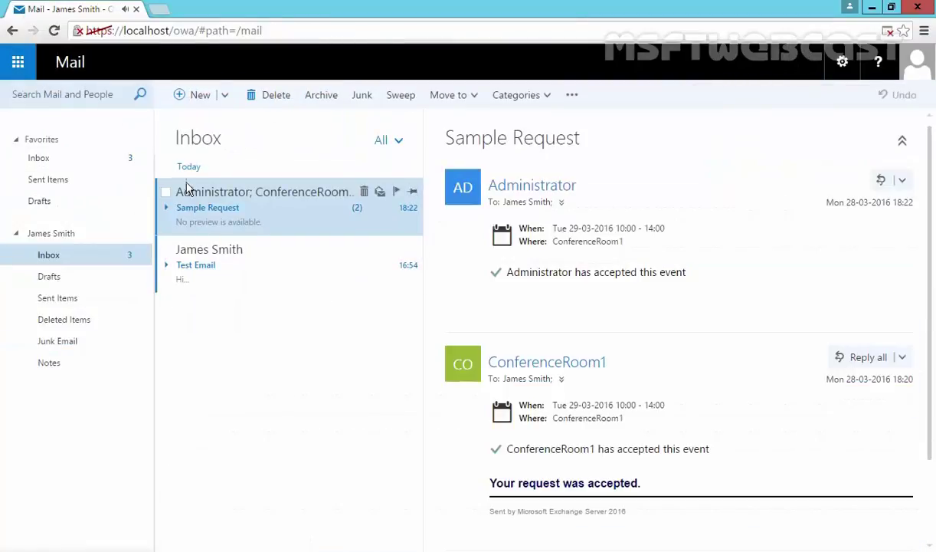